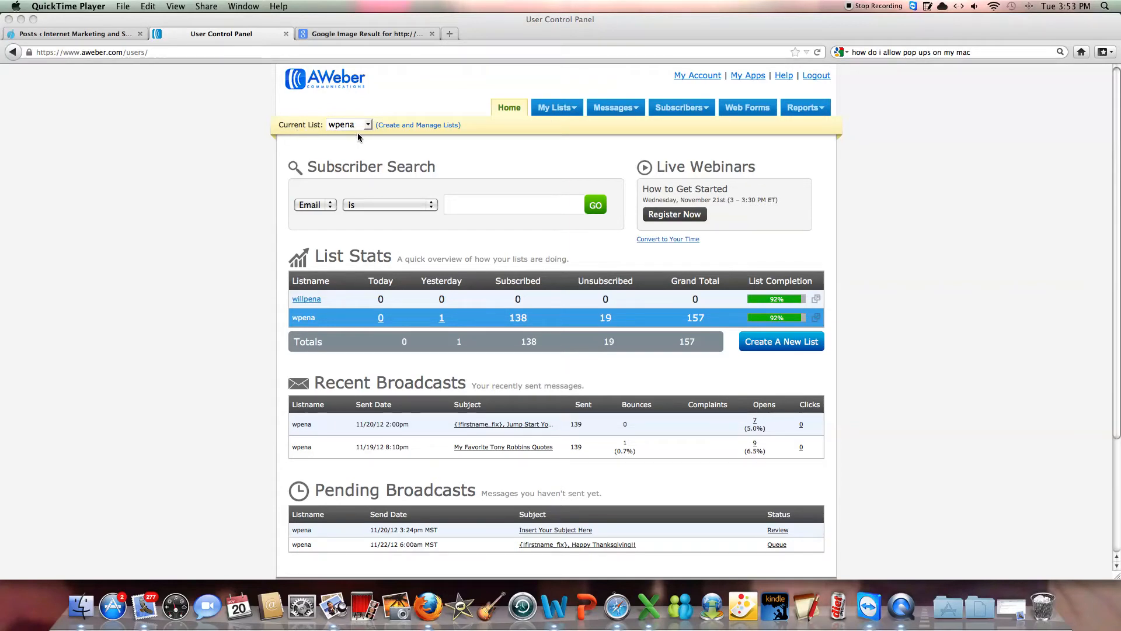
# Step: Open the broadcast messages and create a new HTML message
pyautogui.click(615, 110)
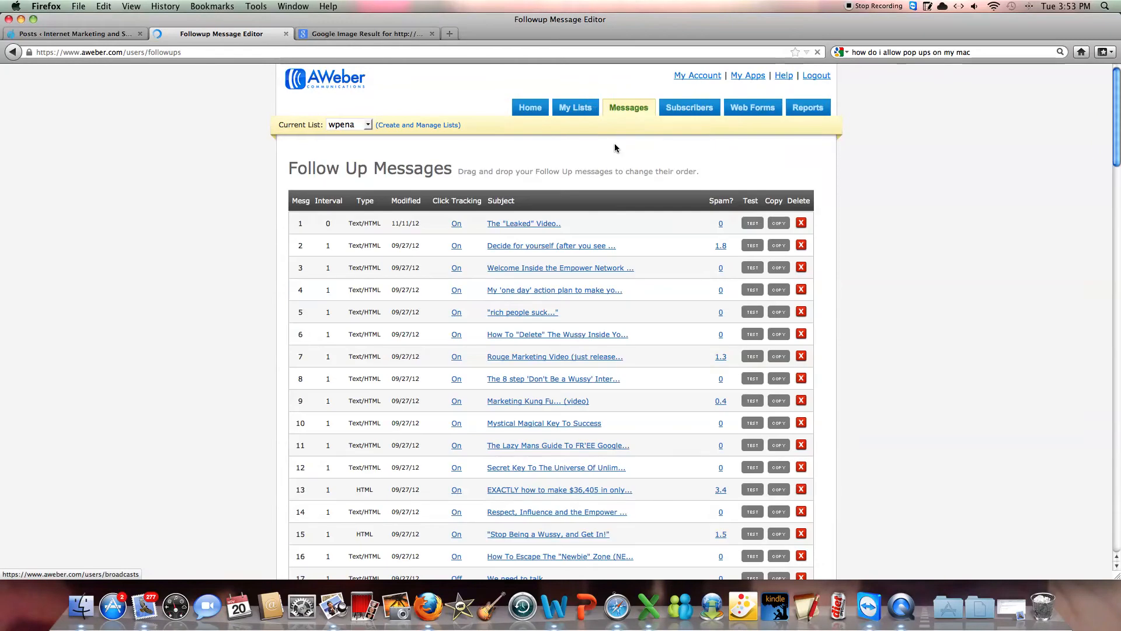
pyautogui.click(615, 147)
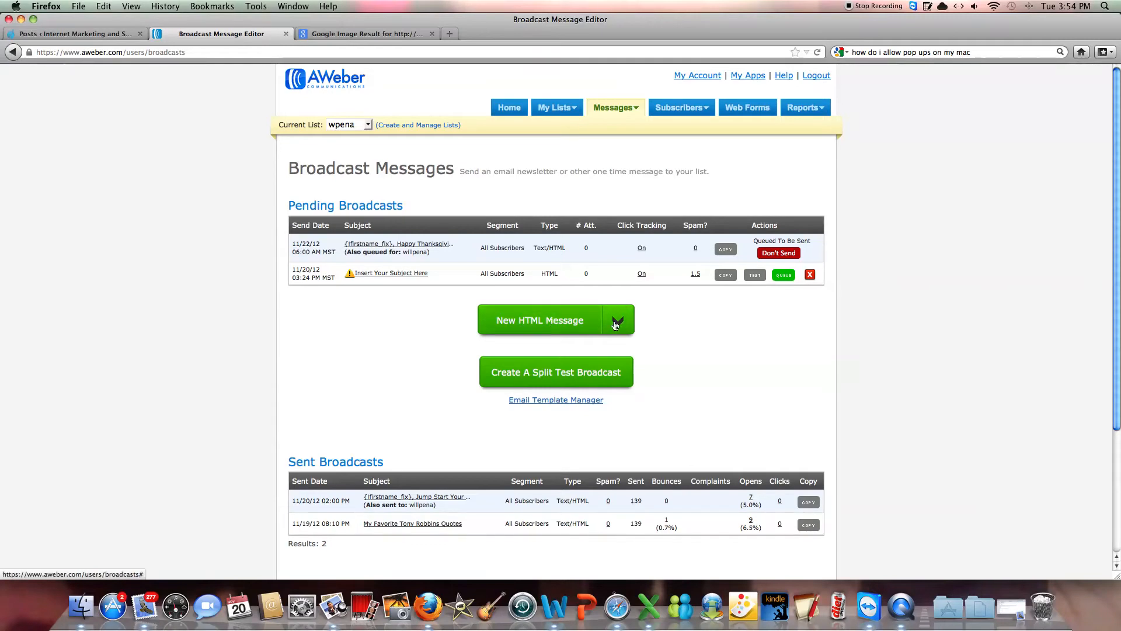
pyautogui.click(619, 323)
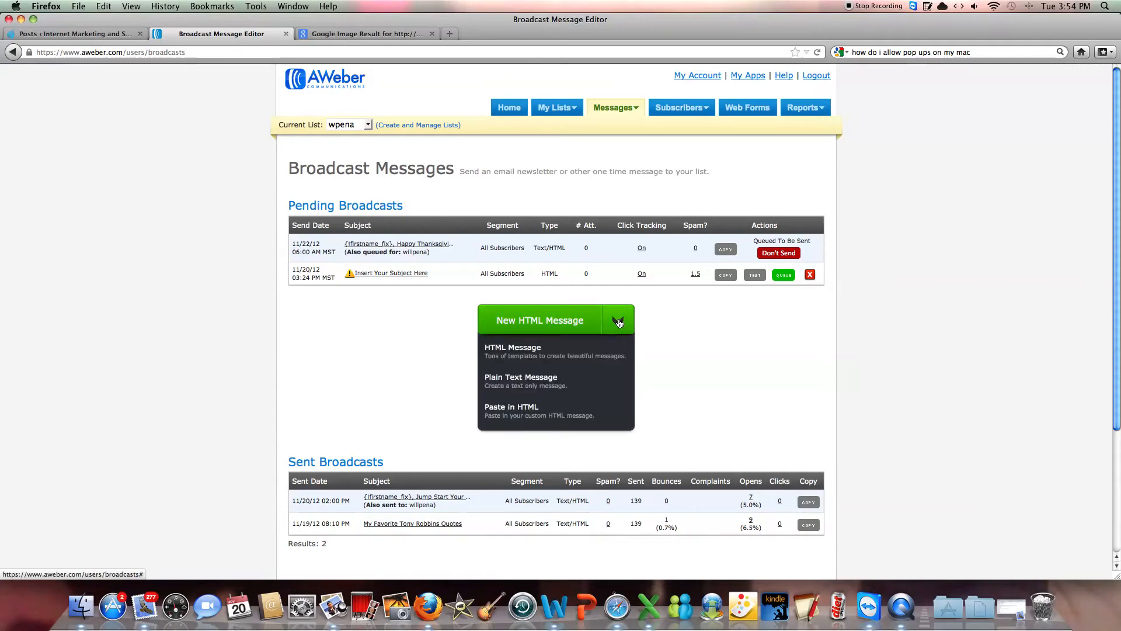
pyautogui.click(511, 349)
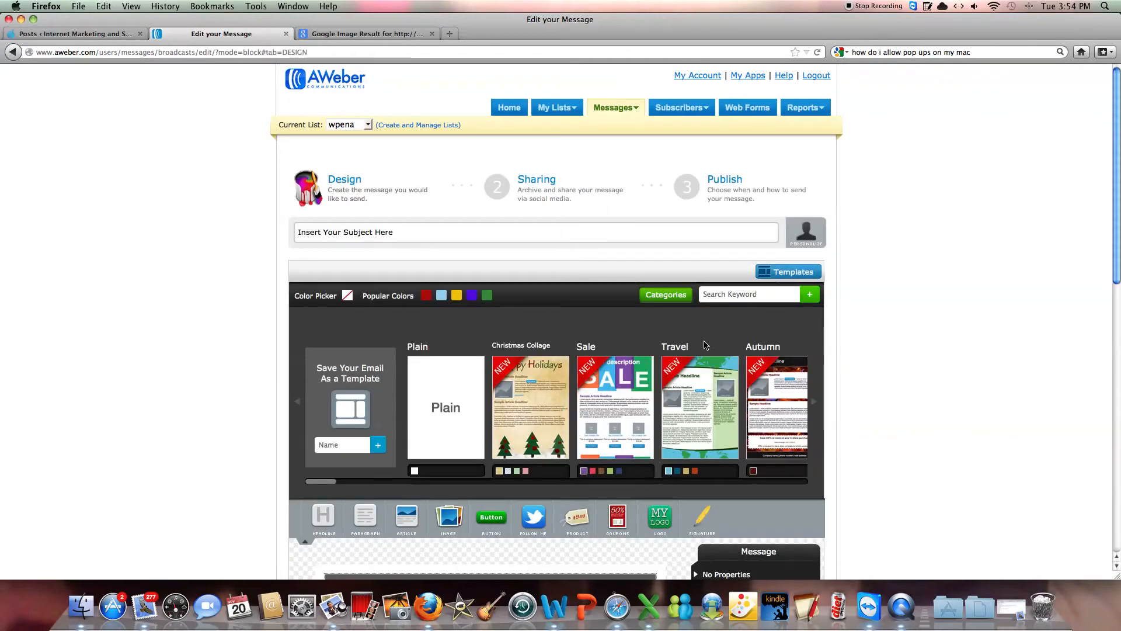
# Step: Apply the Plain template to the message, starting over instead of keeping the current content
pyautogui.moveTo(447, 431)
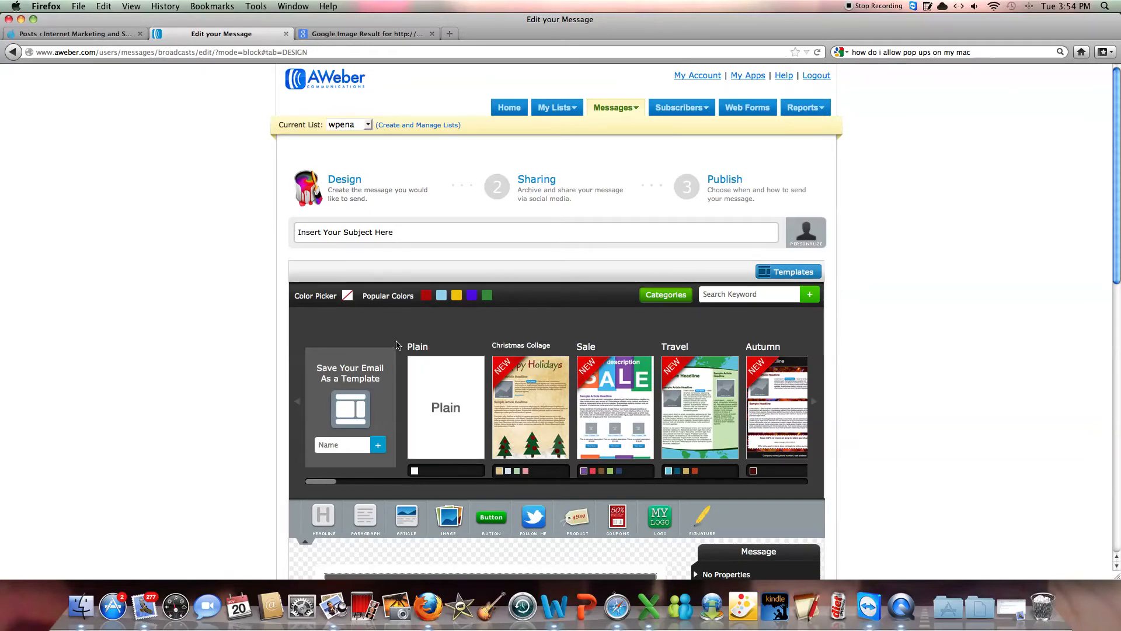
pyautogui.moveTo(447, 411)
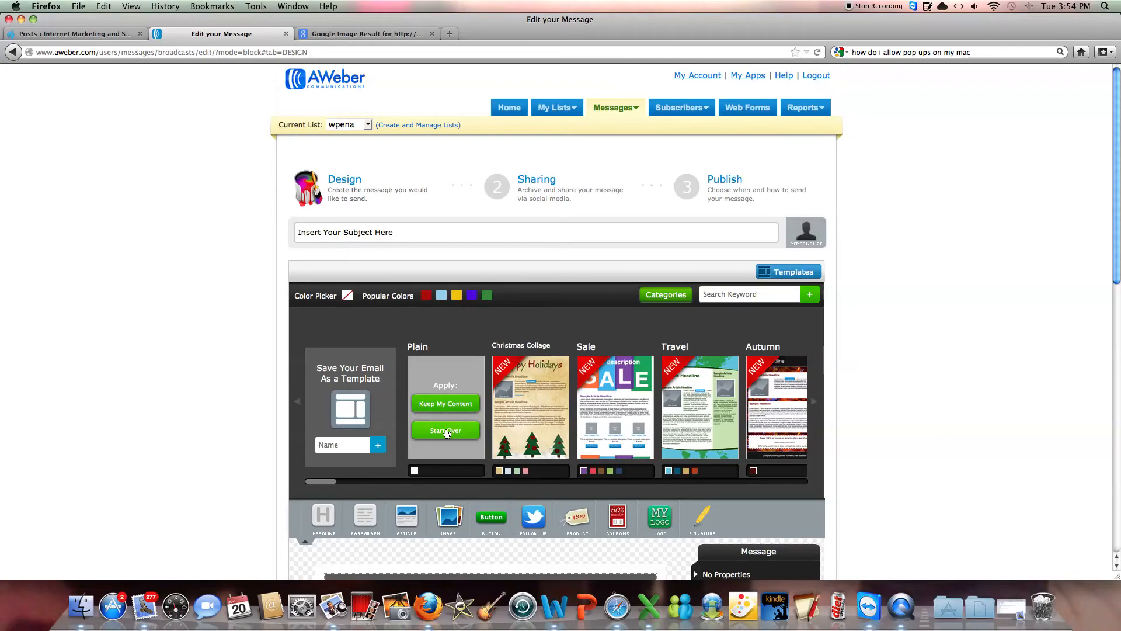
pyautogui.click(445, 431)
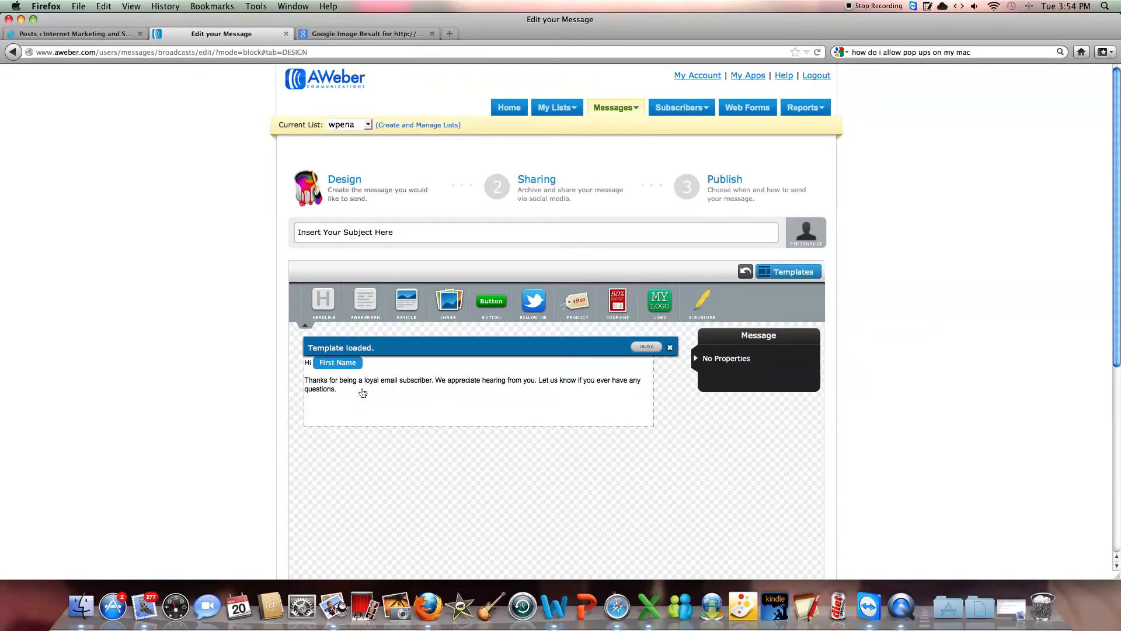
# Step: Replace the sample text below the greeting with "You can't afford not to do this!" and start a new line beneath it
pyautogui.click(407, 386)
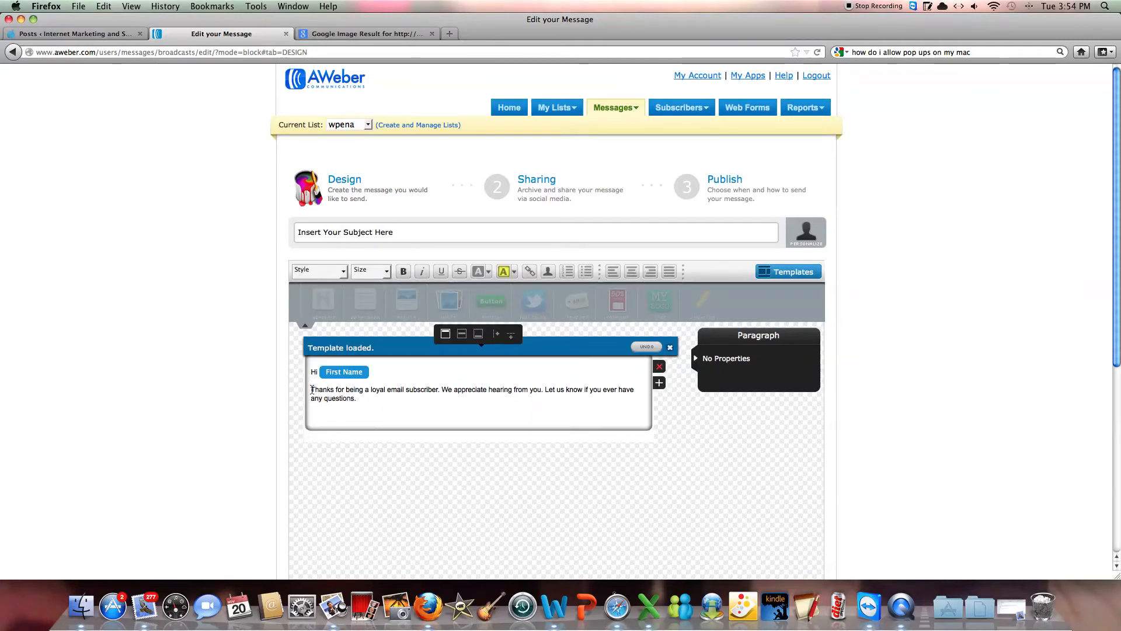
pyautogui.moveTo(313, 389); pyautogui.dragTo(362, 403)
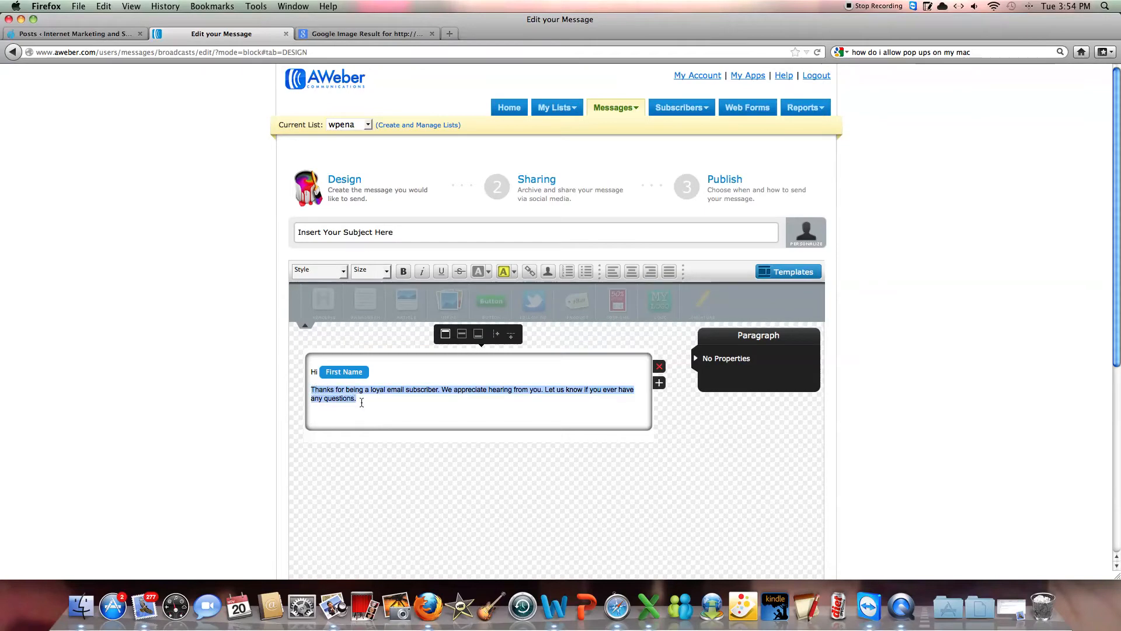
pyautogui.press('BackSpace')
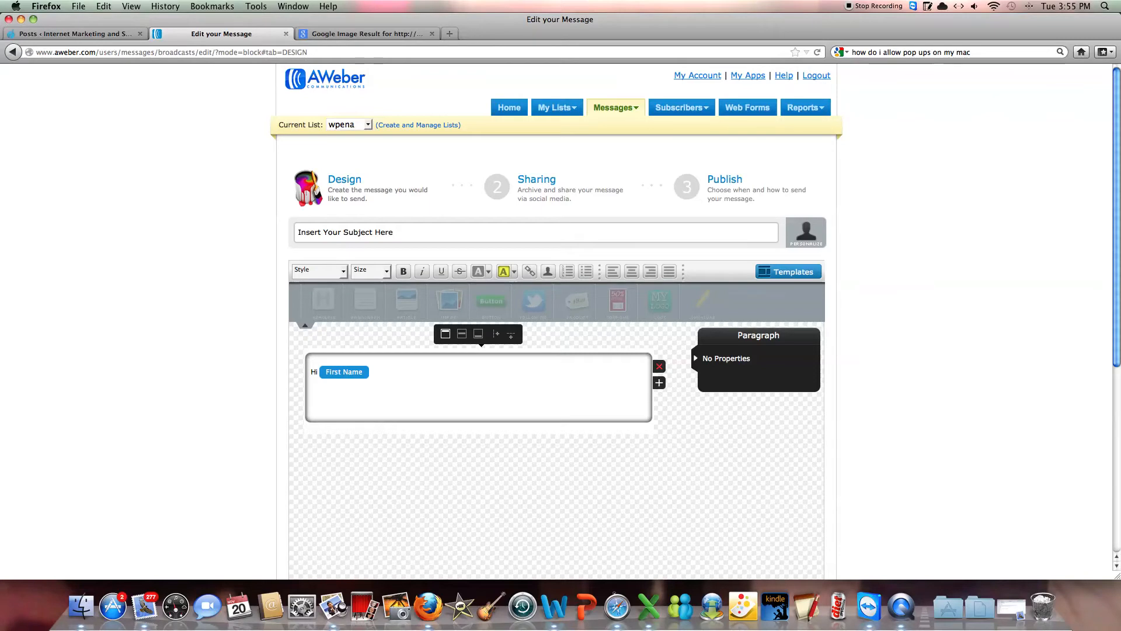
pyautogui.write("You can't a")
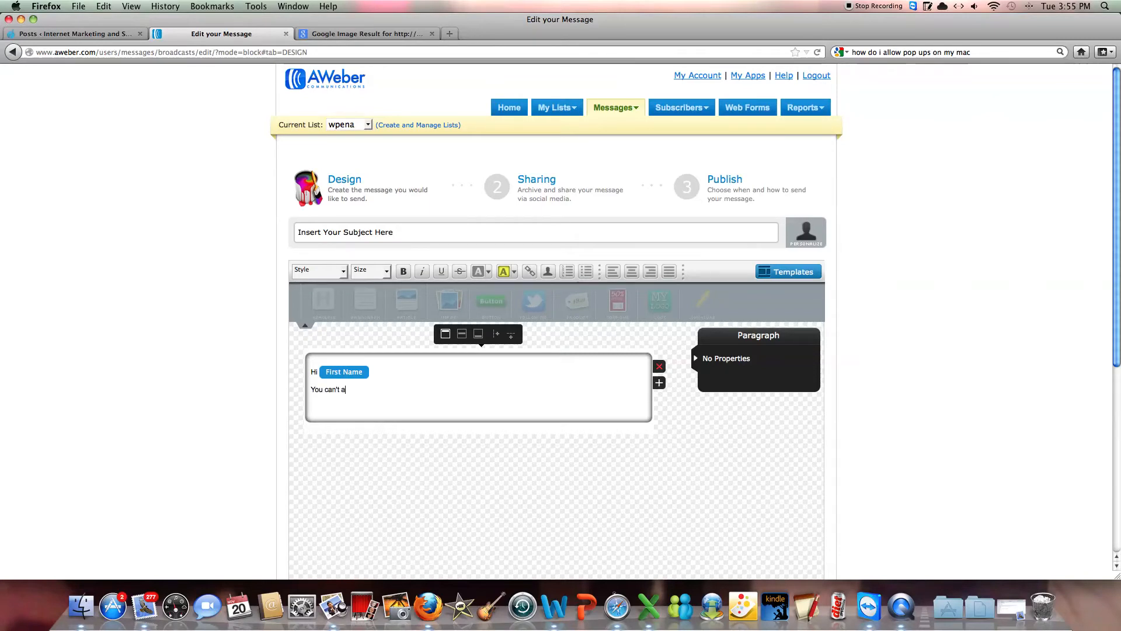
pyautogui.write('fford not to d')
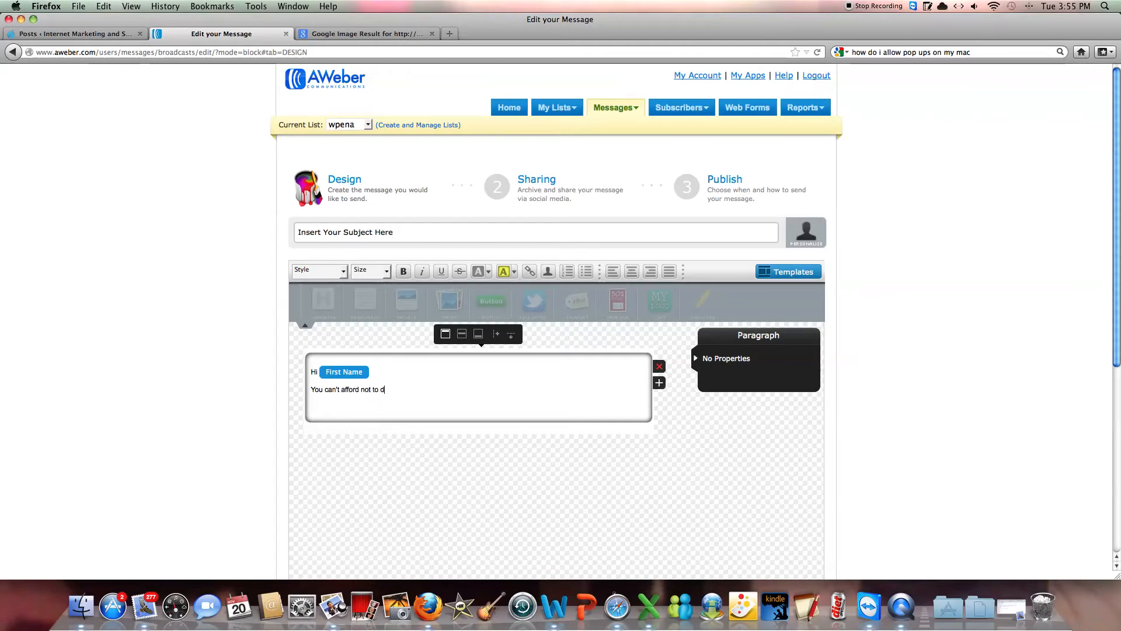
pyautogui.write('o this!')
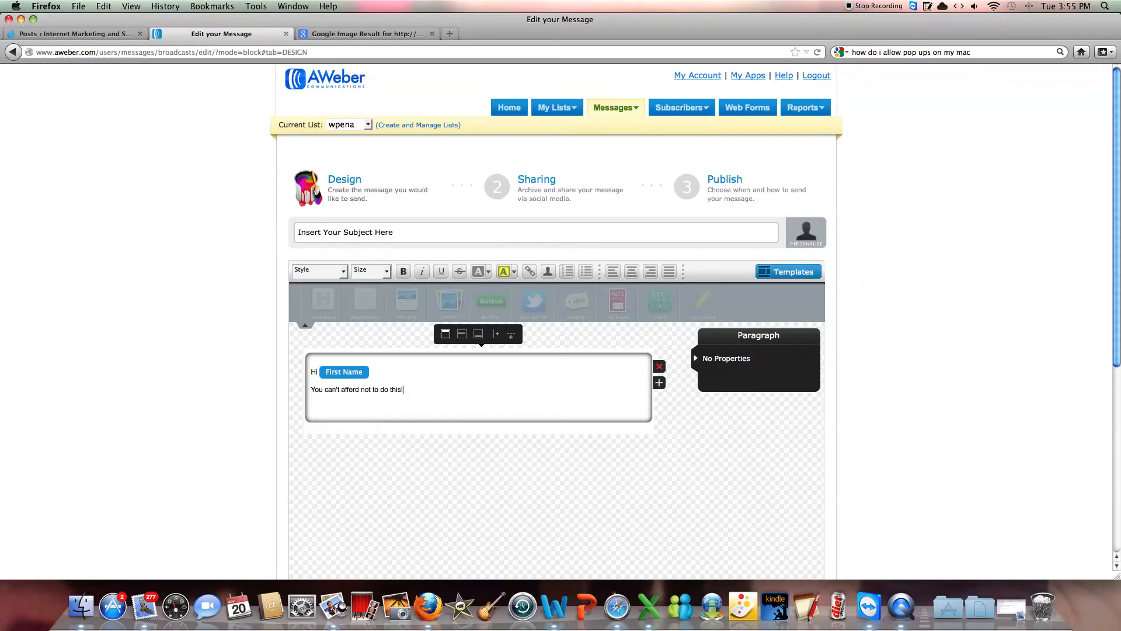
pyautogui.press('Return')
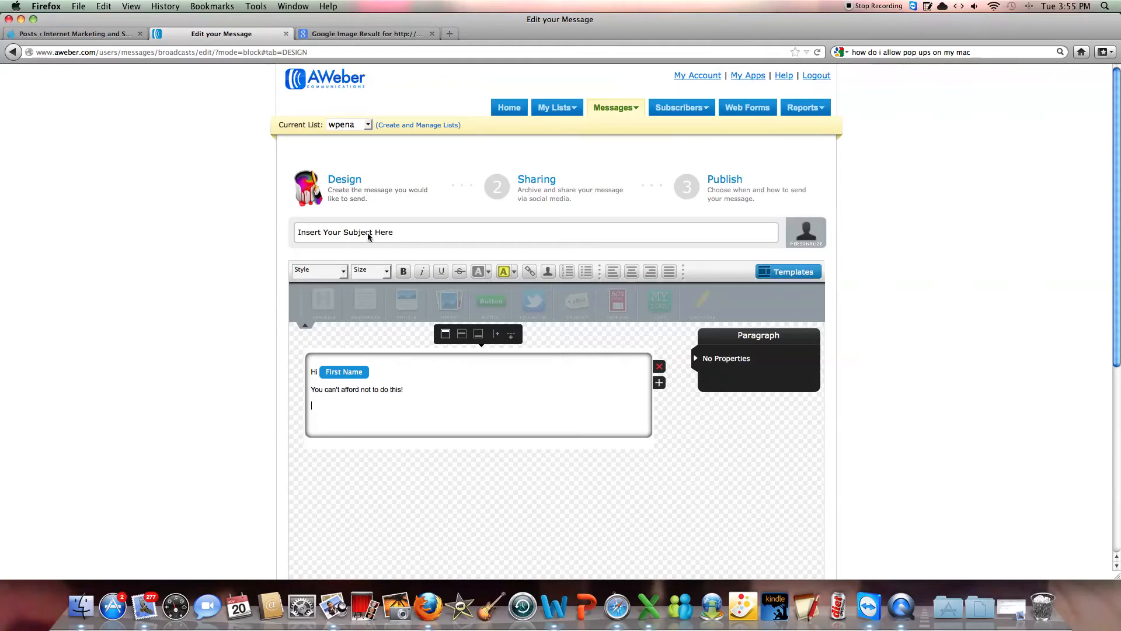
# Step: Switch to the WordPress posts, open "Empower Network Membership Levels" for editing and copy its shortlink
pyautogui.click(93, 34)
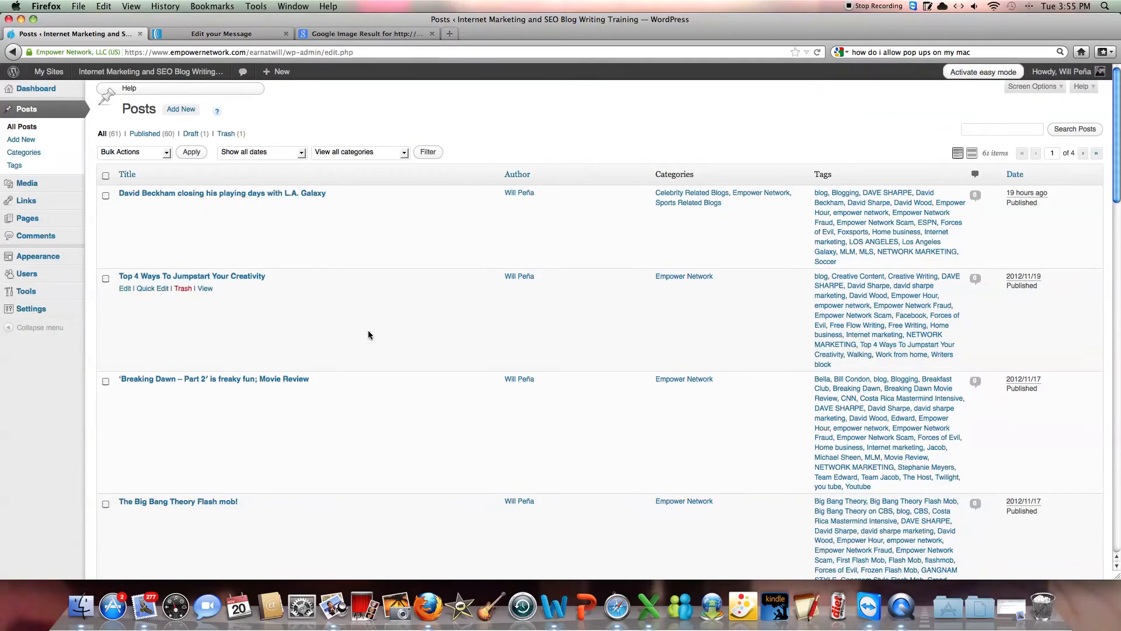
pyautogui.scroll(-5, 305, 355)
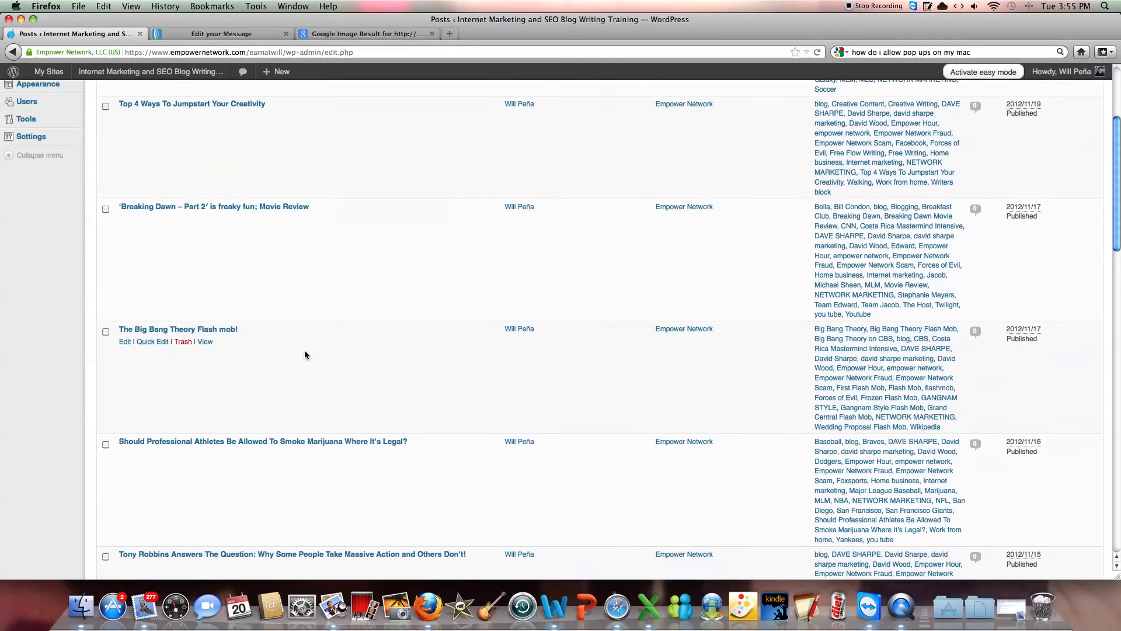
pyautogui.scroll(-1, 305, 355)
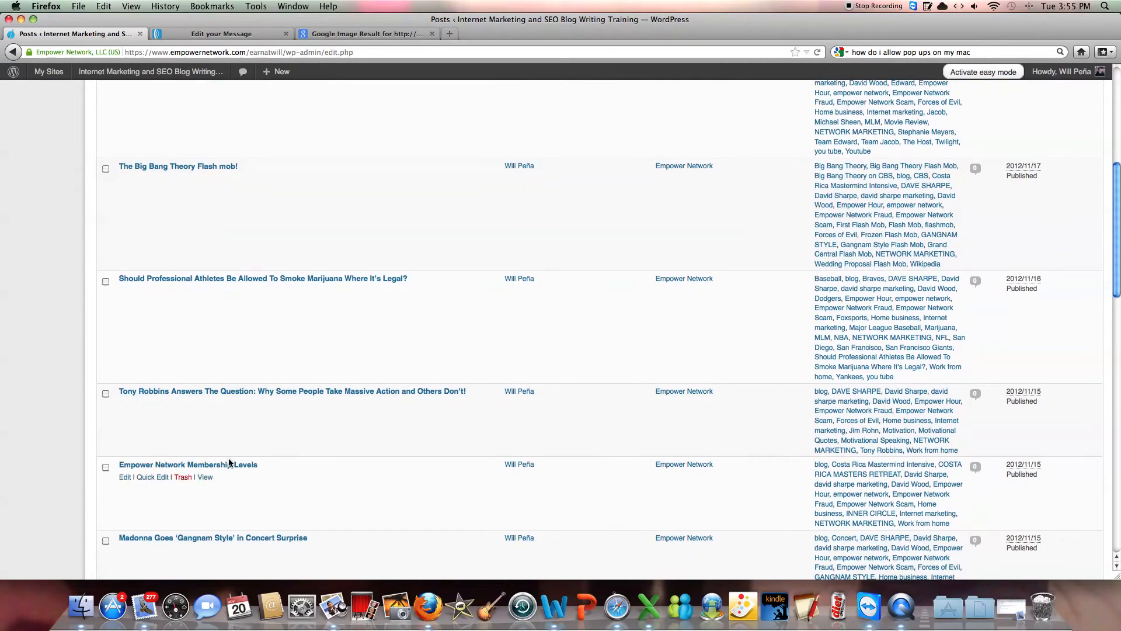
pyautogui.click(203, 466)
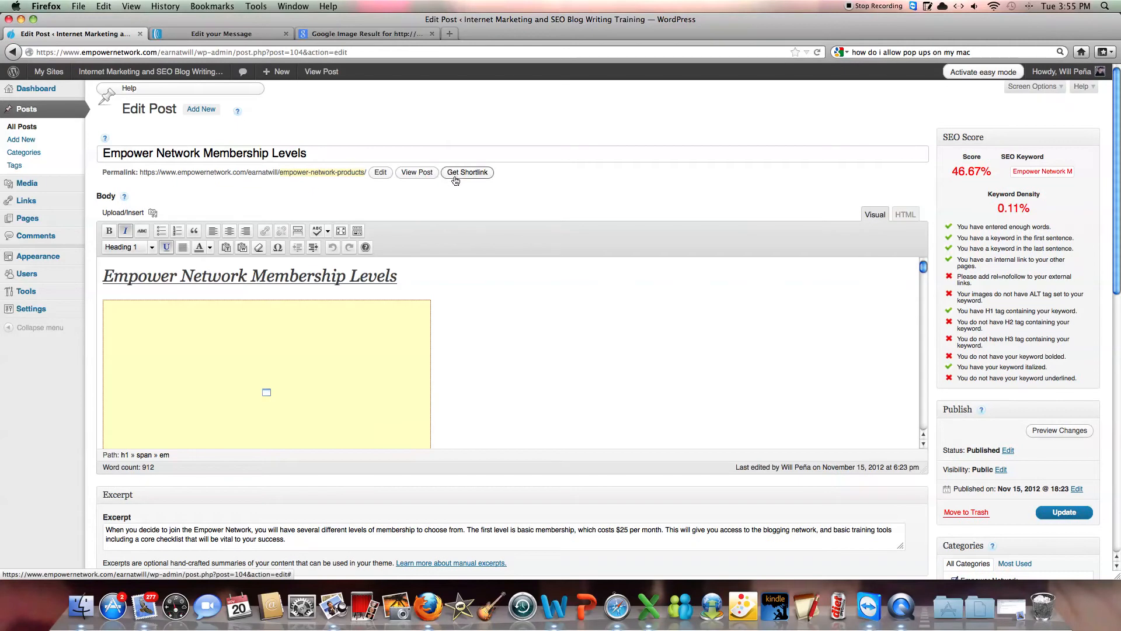
pyautogui.click(457, 173)
pyautogui.rightClick(558, 245)
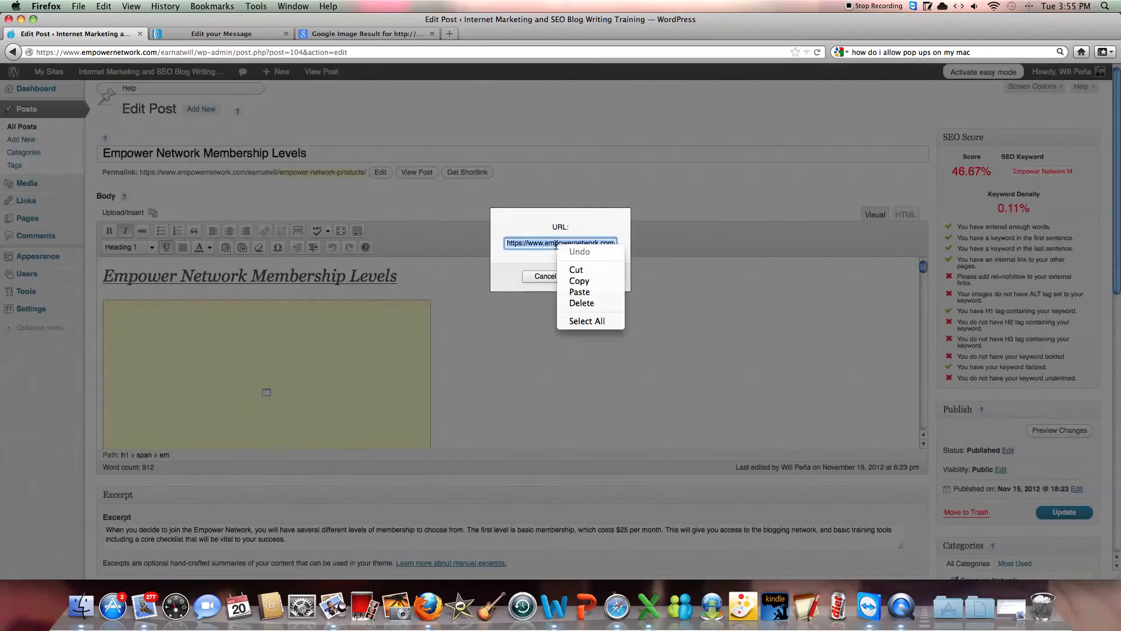
pyautogui.click(584, 281)
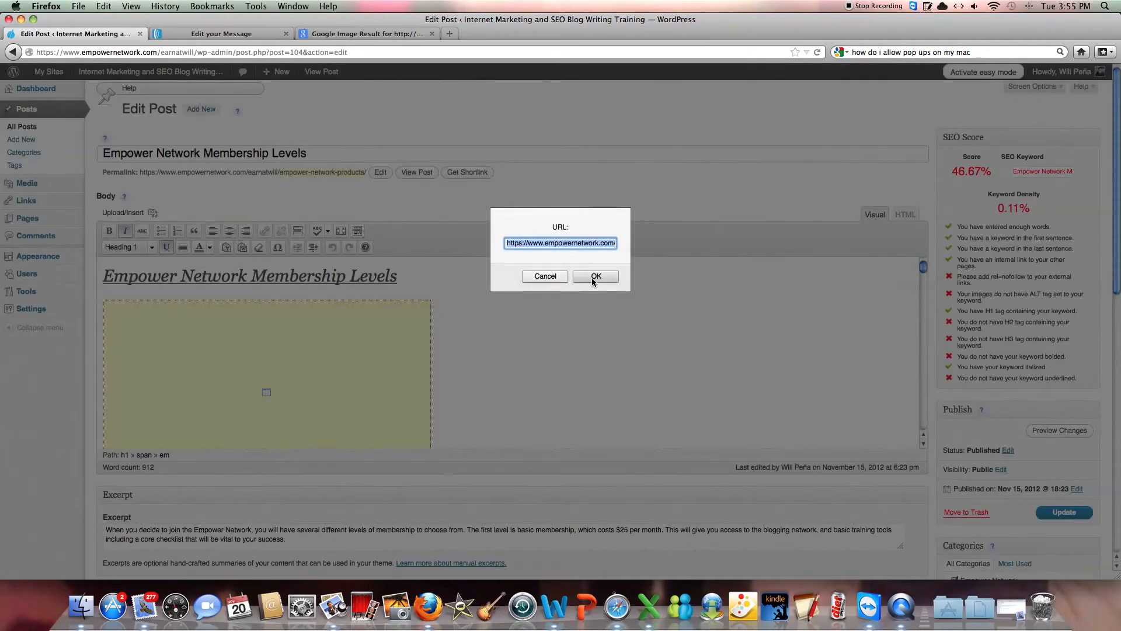
pyautogui.click(592, 278)
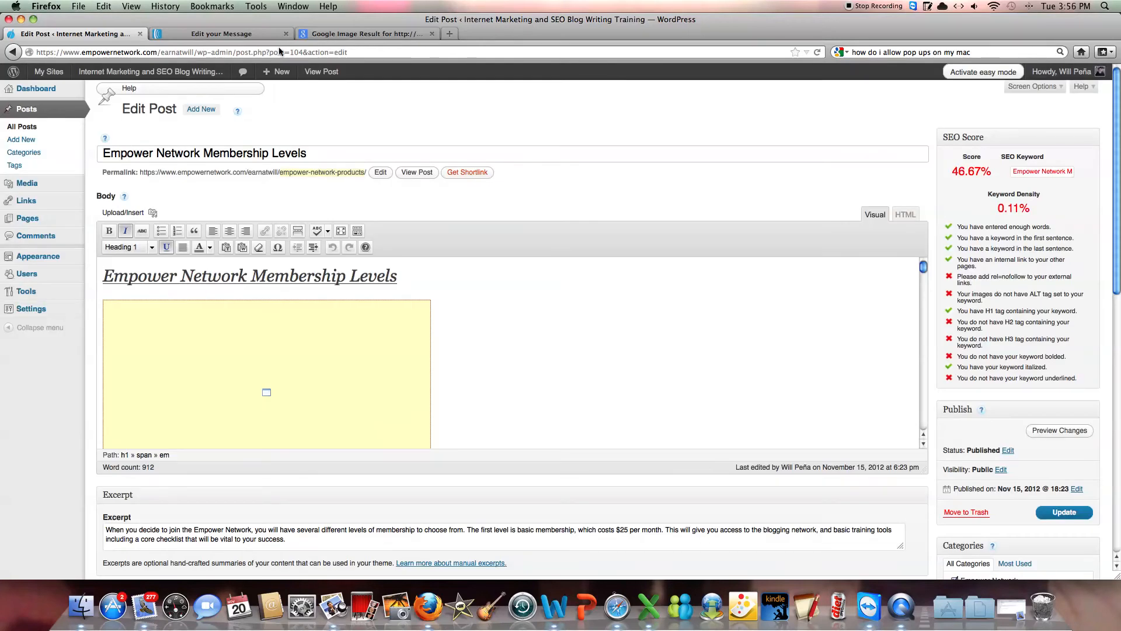
# Step: Return to the AWeber message and paste the post's shortlink under the opening sentence, followed by a new line
pyautogui.click(240, 34)
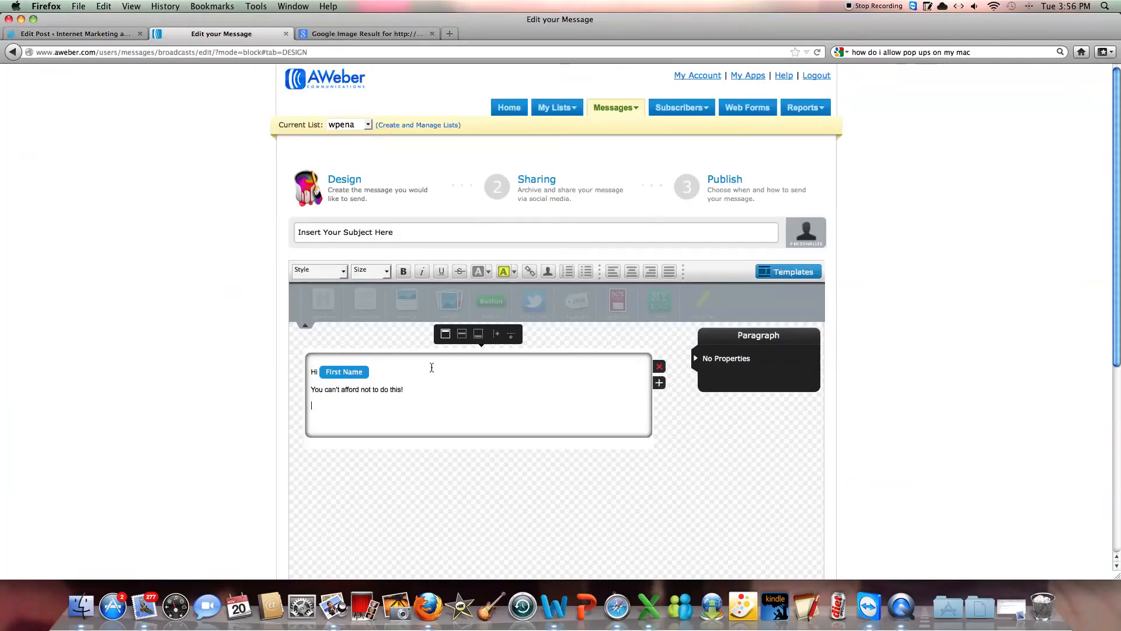
pyautogui.rightClick(321, 407)
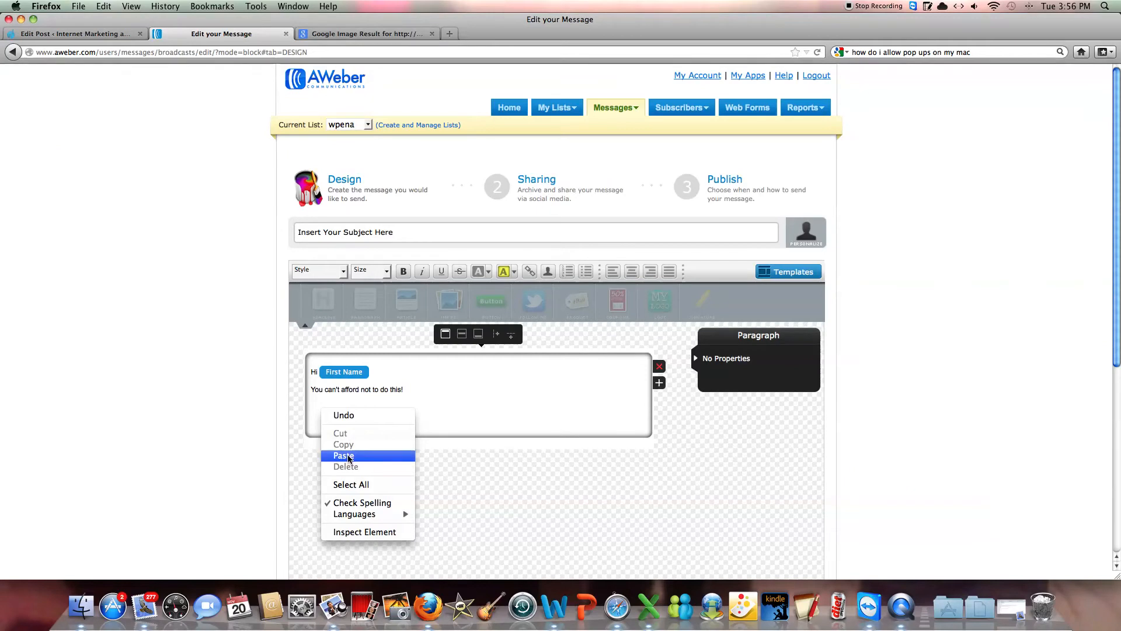
pyautogui.click(345, 456)
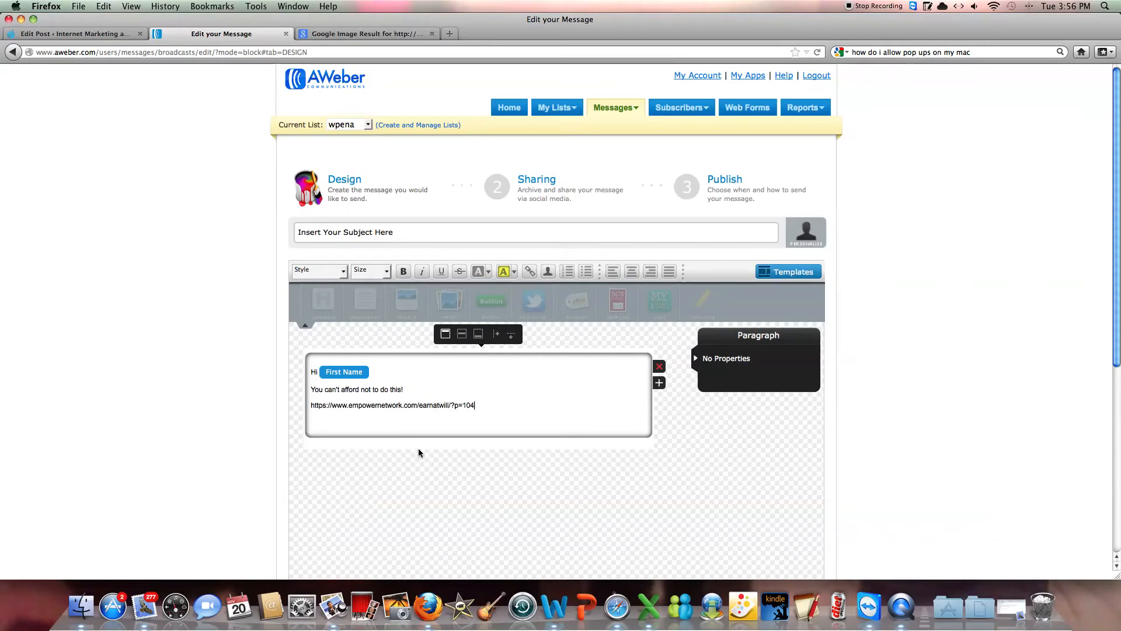
pyautogui.press('Return')
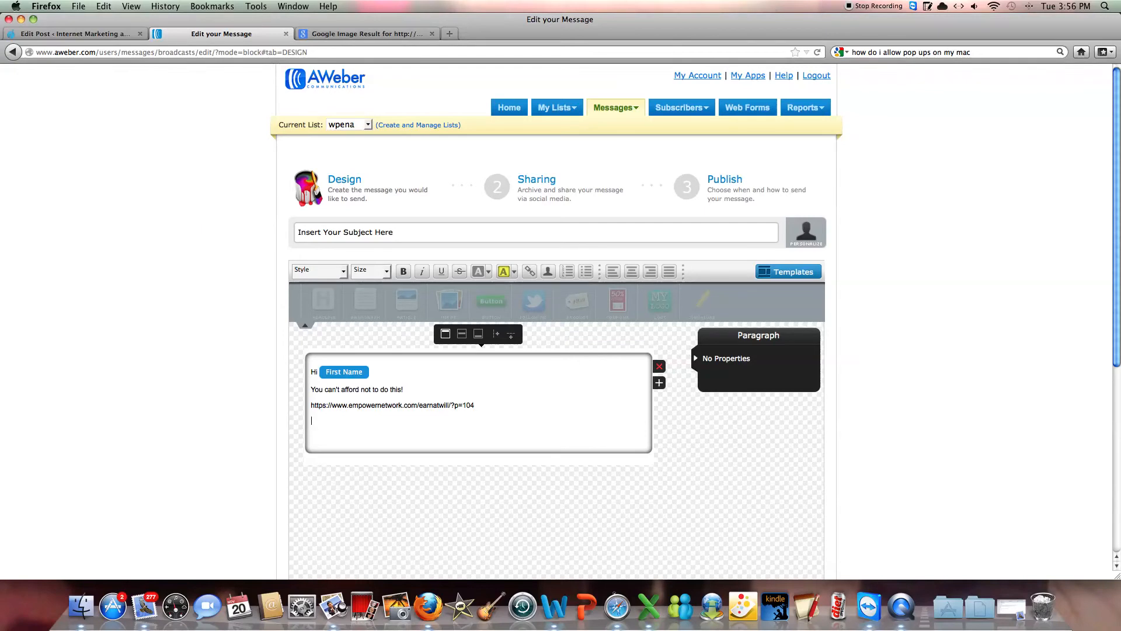
# Step: Add the closing line "Thank You!!" below the link, followed by a new line, and save the message
pyautogui.write('ank')
pyautogui.press('BackSpace')
pyautogui.press('BackSpace')
pyautogui.press('BackSpace')
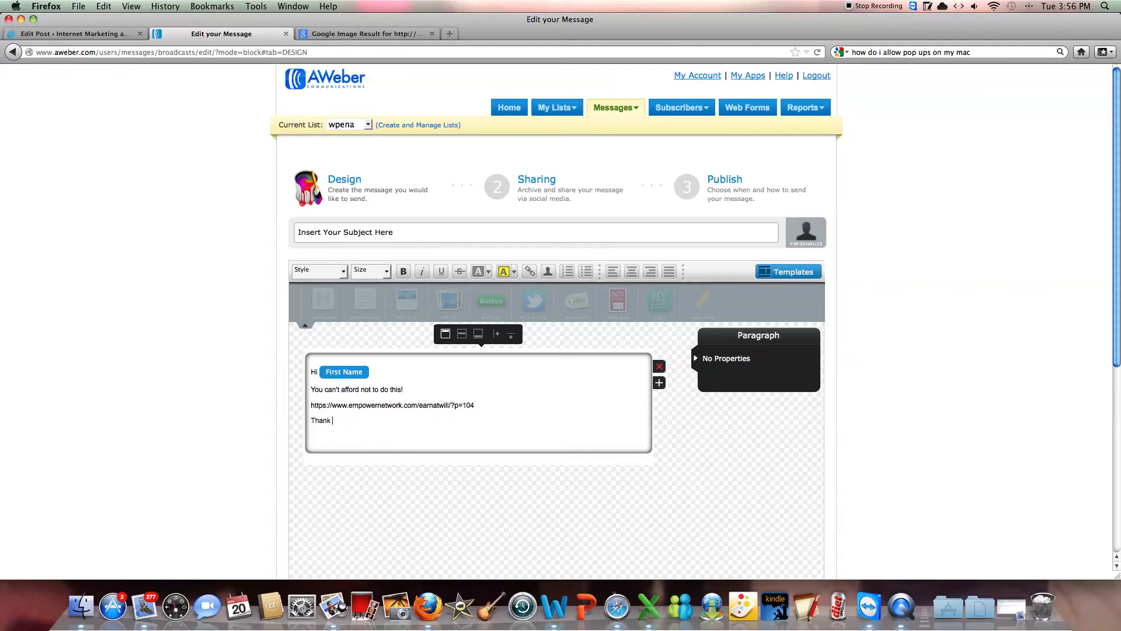
pyautogui.write('You')
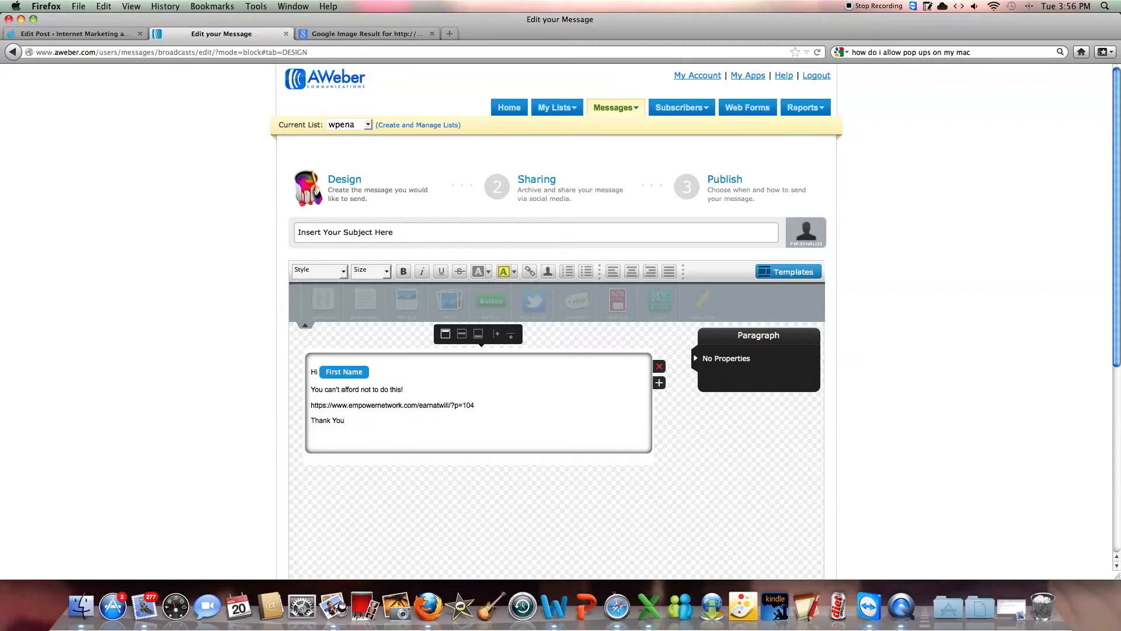
pyautogui.write('!!')
pyautogui.press('Return')
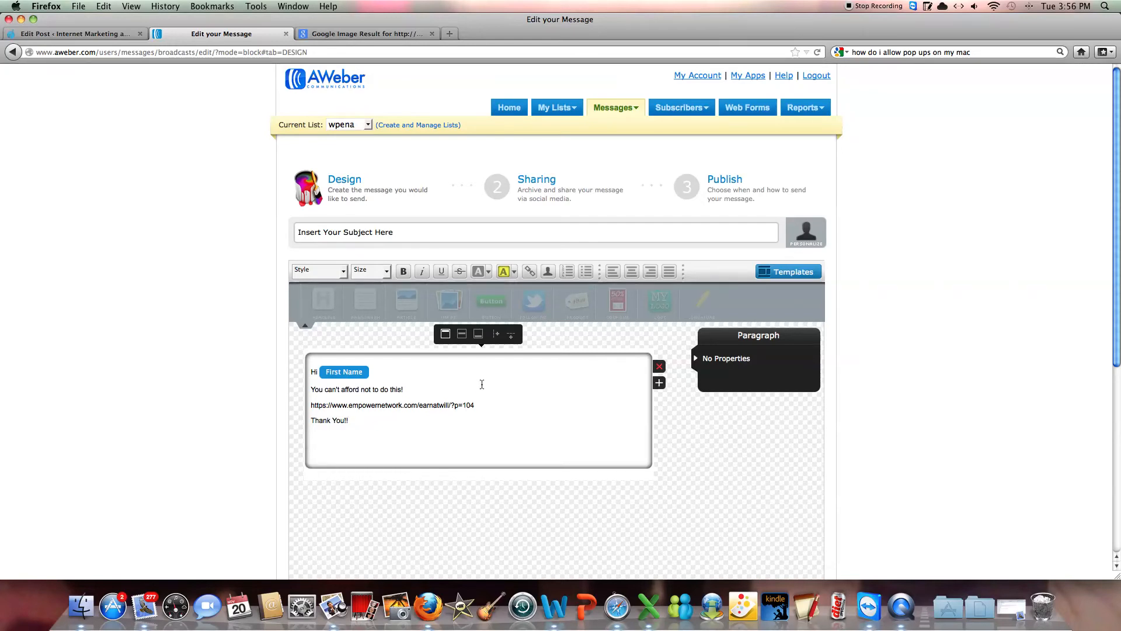
pyautogui.scroll(-5, 870, 472)
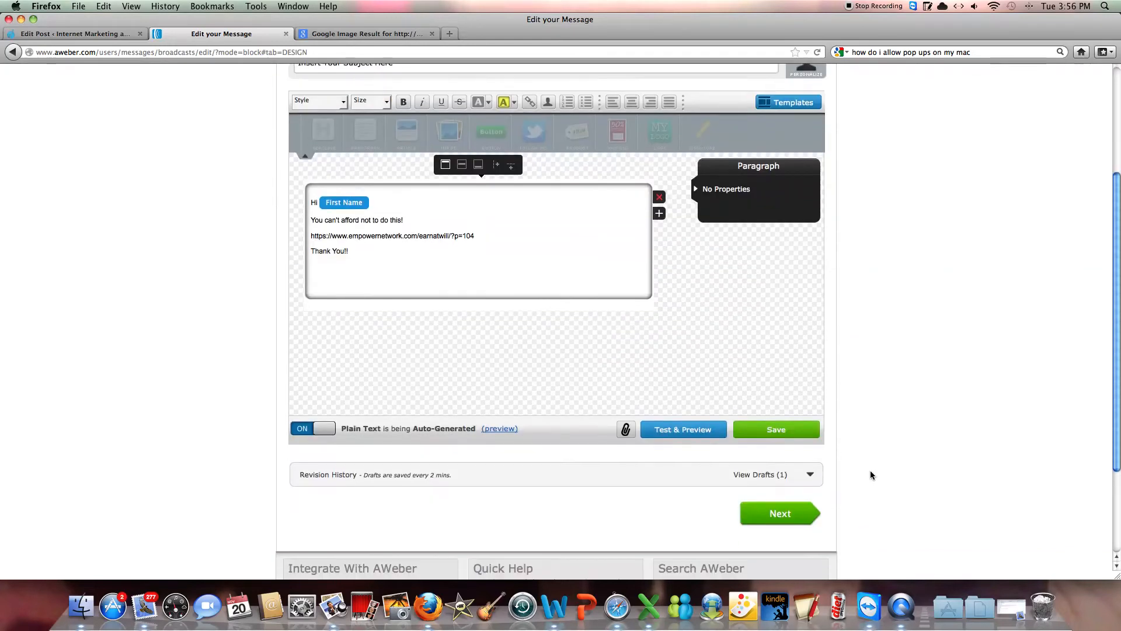
pyautogui.click(782, 434)
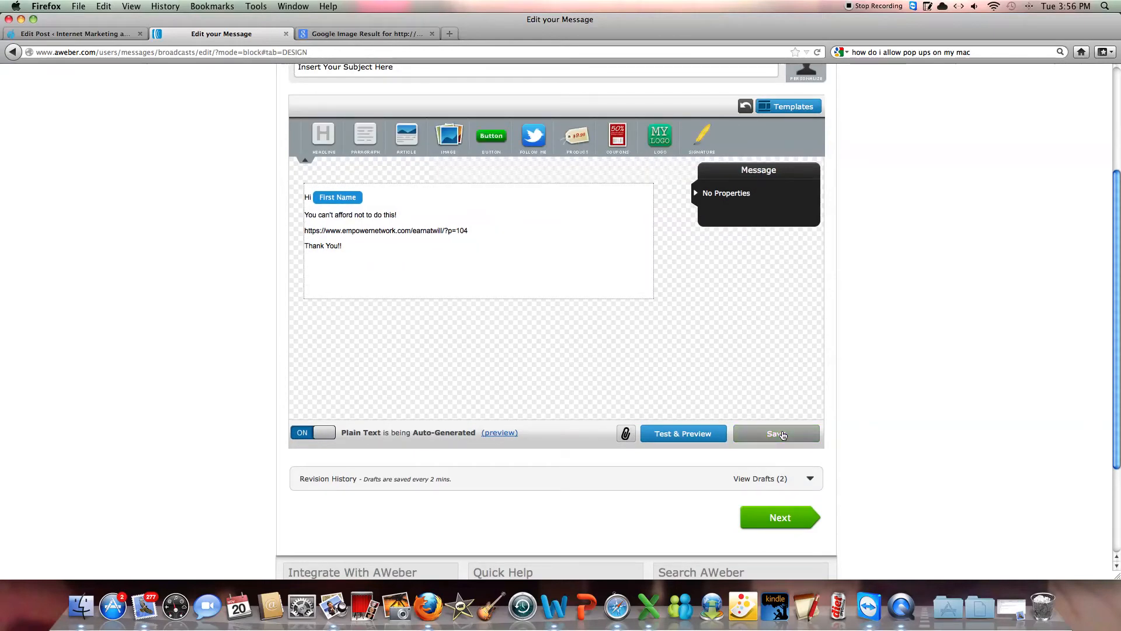
# Step: Insert a signature block below the message text and add the sender's website address on a second line under the name
pyautogui.scroll(1, 790, 392)
pyautogui.scroll(3, 790, 397)
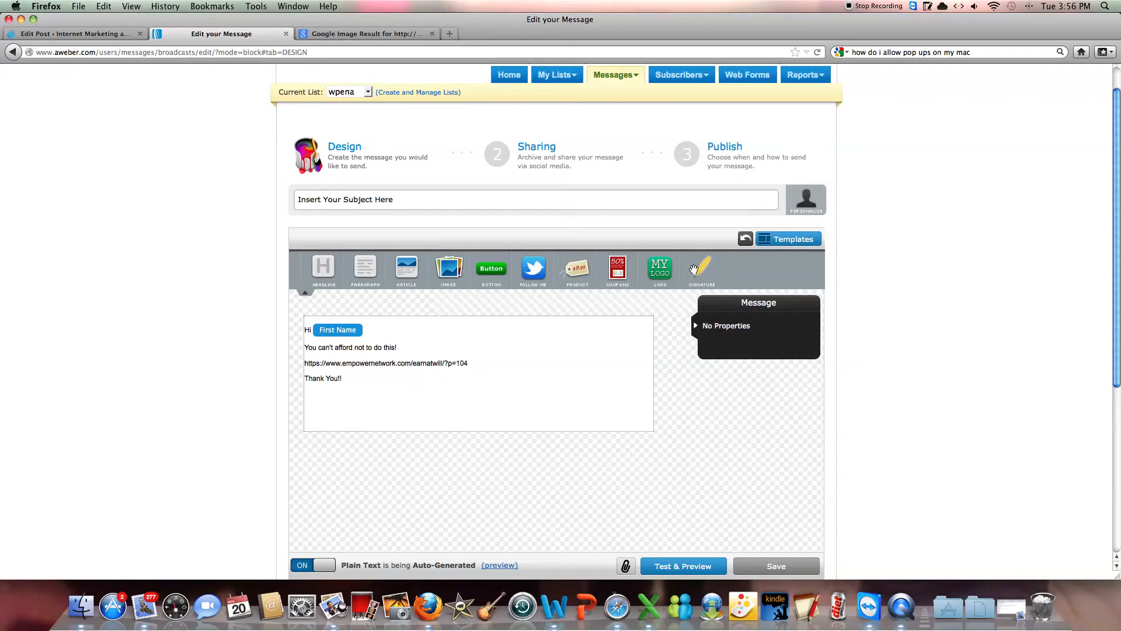
pyautogui.moveTo(699, 270)
pyautogui.mouseDown()
pyautogui.moveTo(694, 288)
pyautogui.moveTo(594, 369)
pyautogui.moveTo(403, 447)
pyautogui.moveTo(326, 450)
pyautogui.mouseUp()
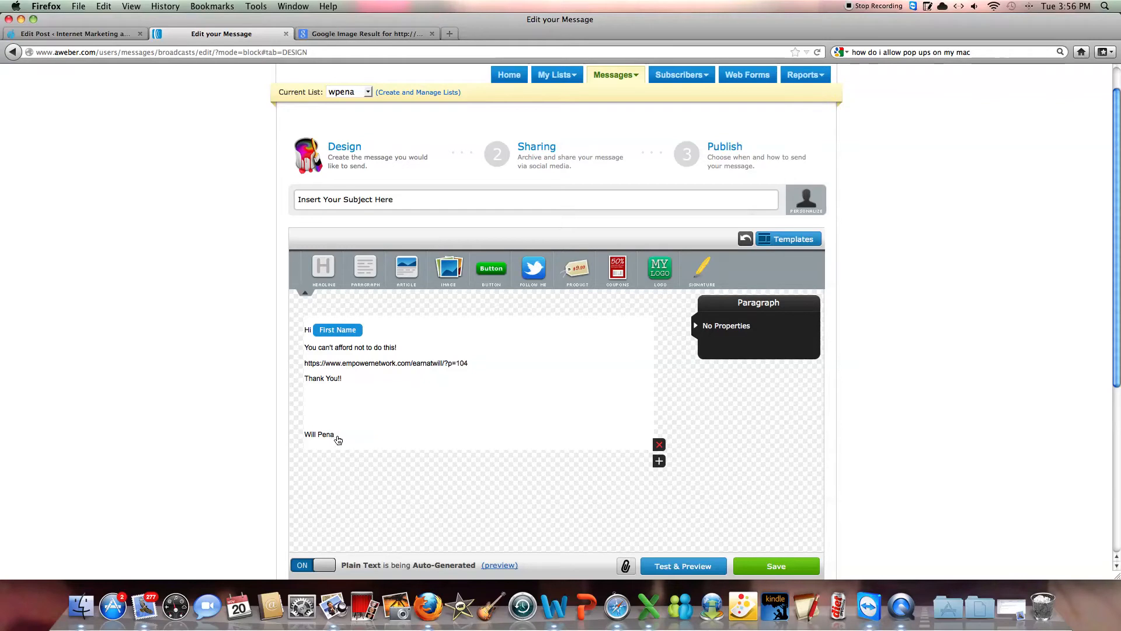
pyautogui.click(337, 438)
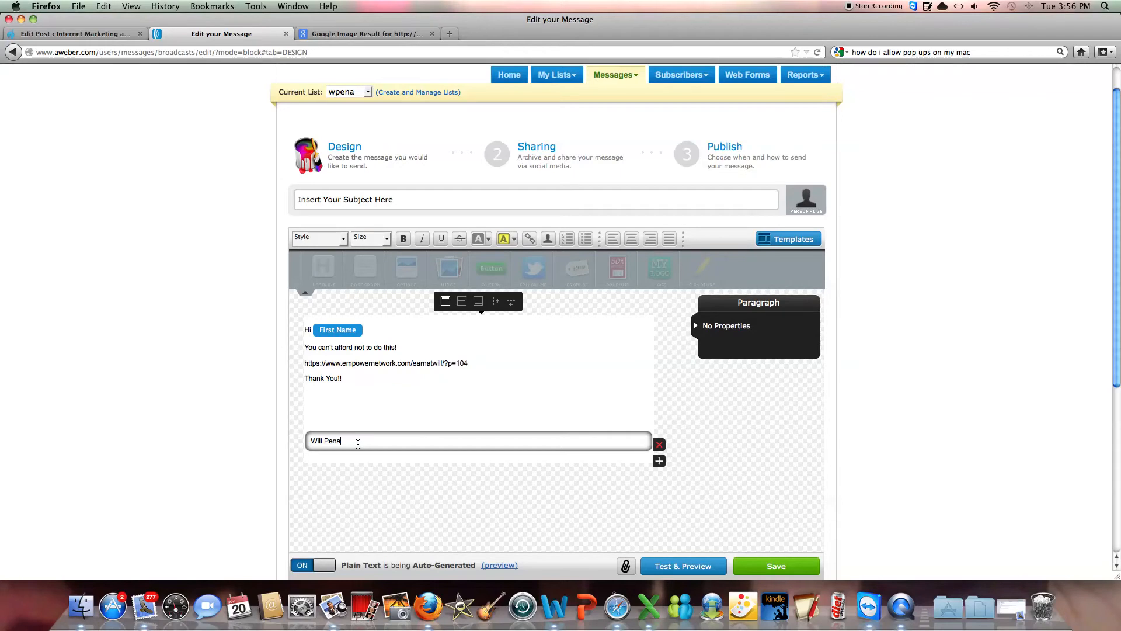
pyautogui.press('Return')
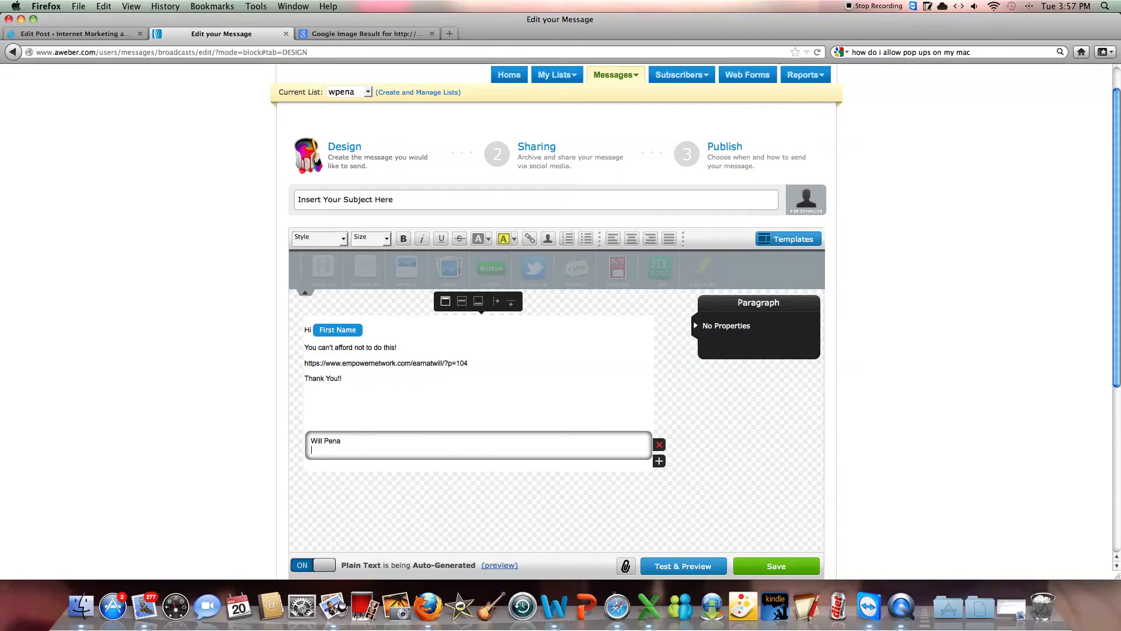
pyautogui.write('www.earnwithwillpena.com')
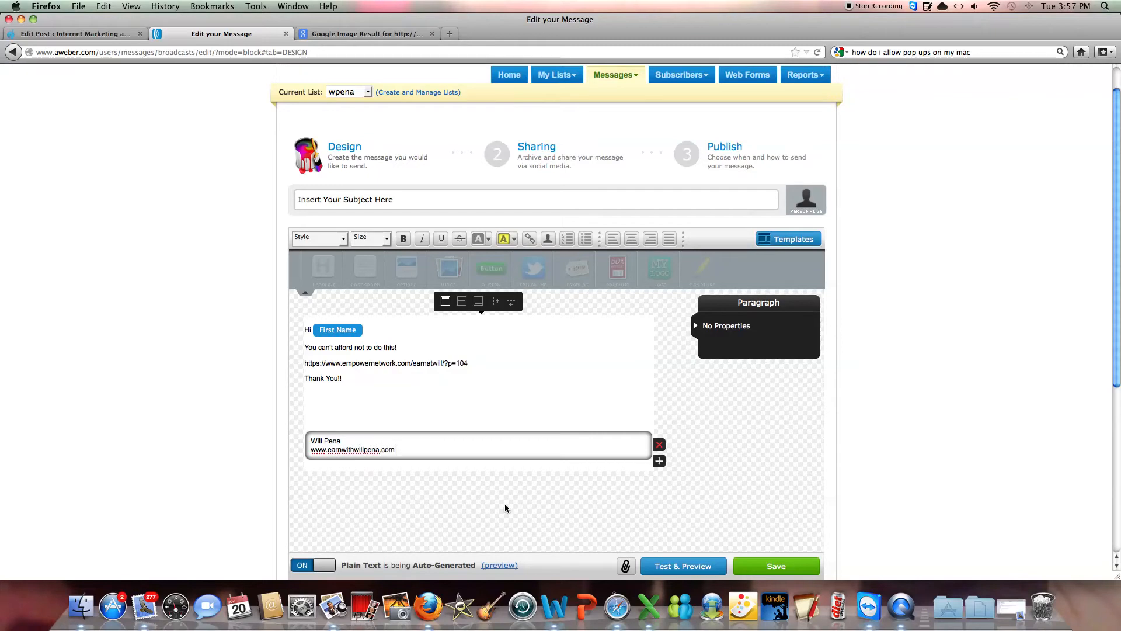
# Step: Save the message and set its subject line to "So affordable that you can't pass this up."
pyautogui.click(791, 571)
pyautogui.click(792, 571)
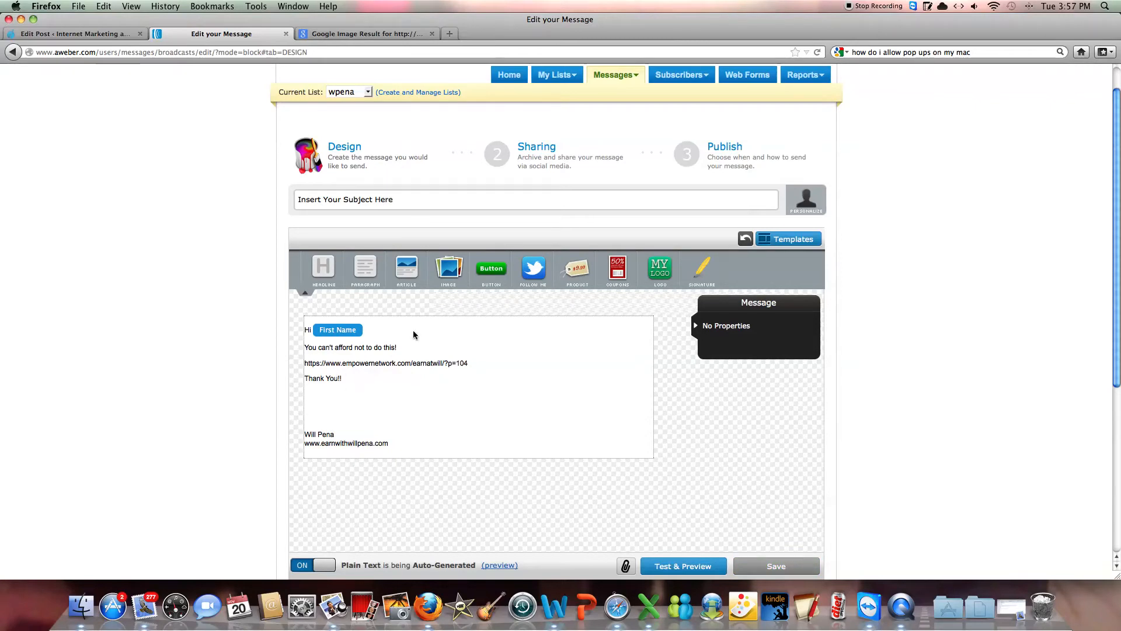
pyautogui.click(404, 200)
pyautogui.write('So affora')
pyautogui.press('BackSpace')
pyautogui.press('BackSpace')
pyautogui.press('BackSpace')
pyautogui.write('le ')
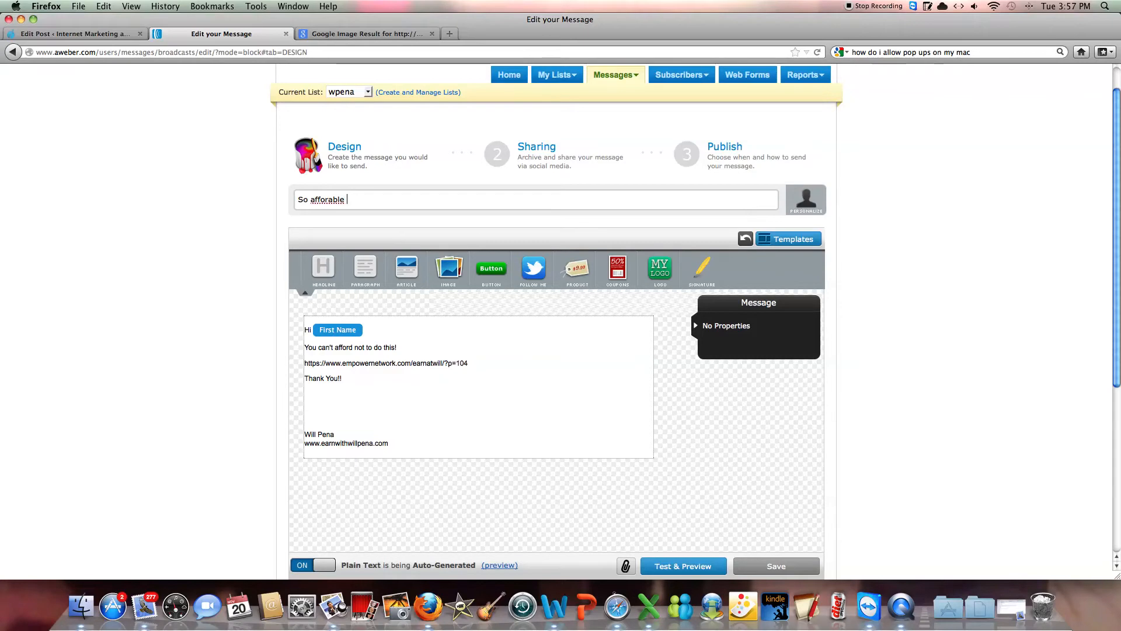
pyautogui.write("that you an'")
pyautogui.press('BackSpace')
pyautogui.press('BackSpace')
pyautogui.press('BackSpace')
pyautogui.write('Cant')
pyautogui.press('BackSpace')
pyautogui.press('BackSpace')
pyautogui.press('BackSpace')
pyautogui.write("can't pass this up.")
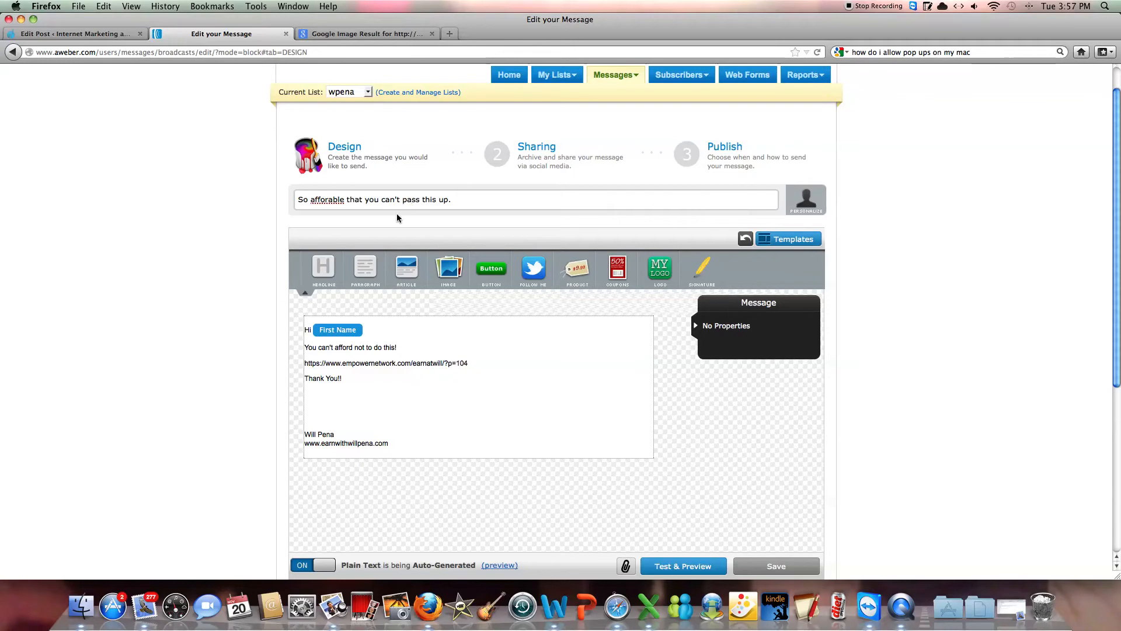
pyautogui.rightClick(334, 202)
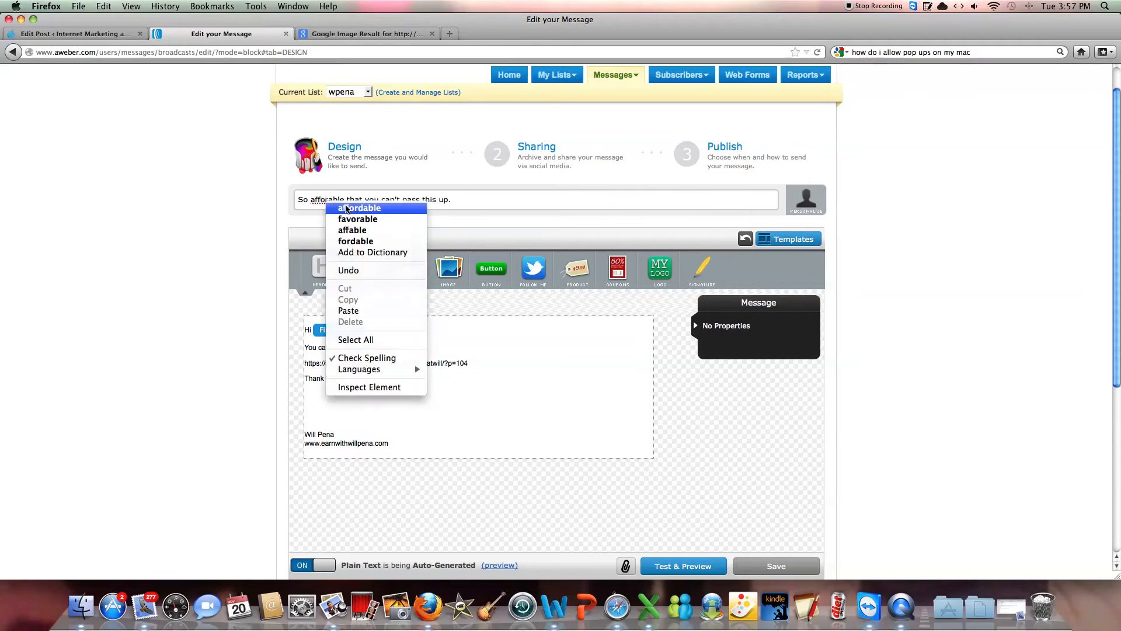
pyautogui.click(356, 208)
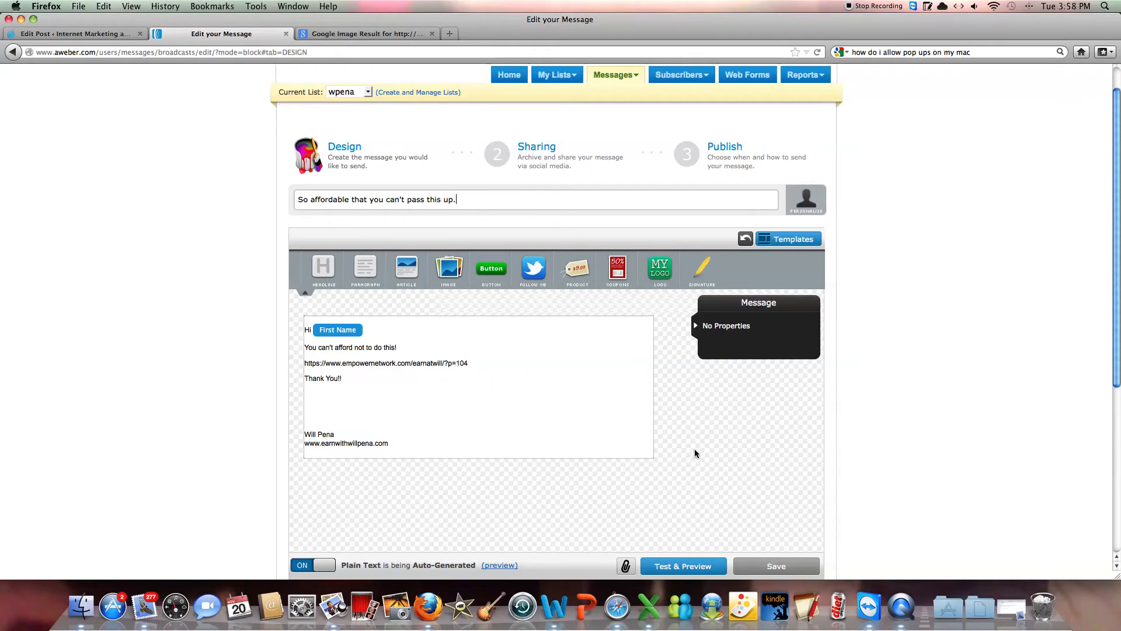
# Step: Open the message's test preview, replace the recipient with the sender's other e-mail address and send the test
pyautogui.scroll(-3, 695, 449)
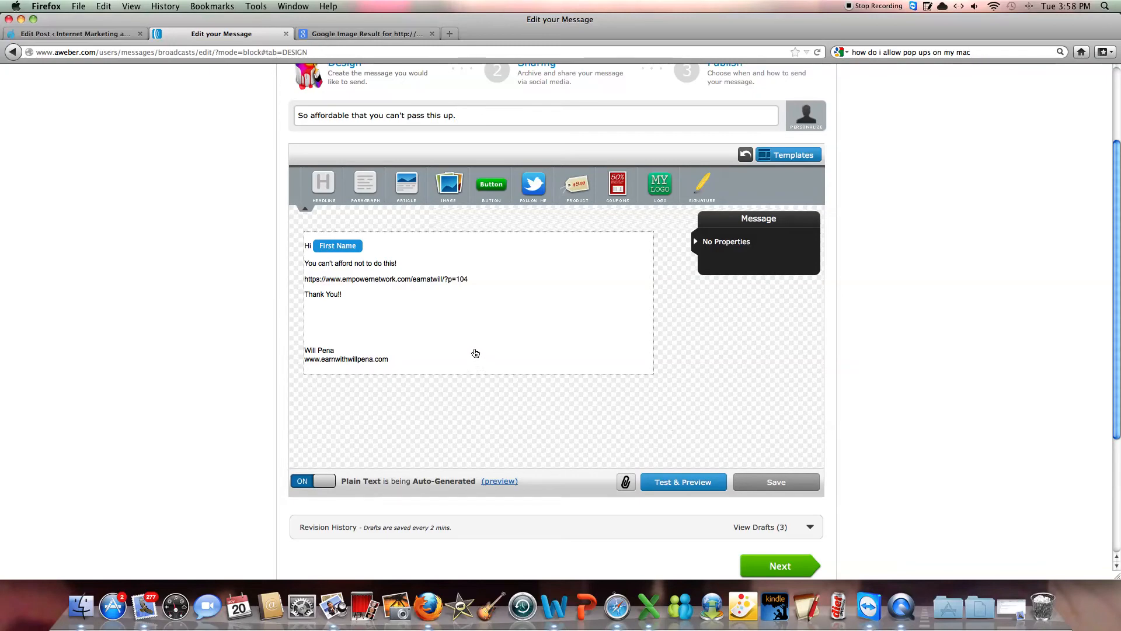
pyautogui.scroll(3, 649, 481)
pyautogui.scroll(-6, 646, 441)
pyautogui.scroll(8, 546, 350)
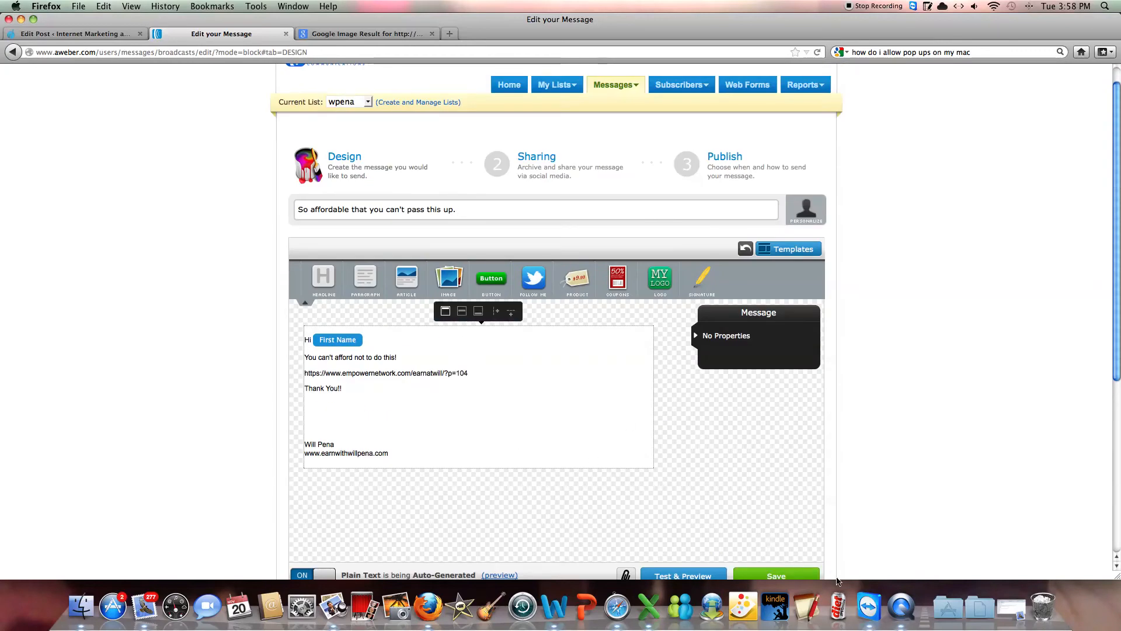
pyautogui.scroll(-3, 847, 487)
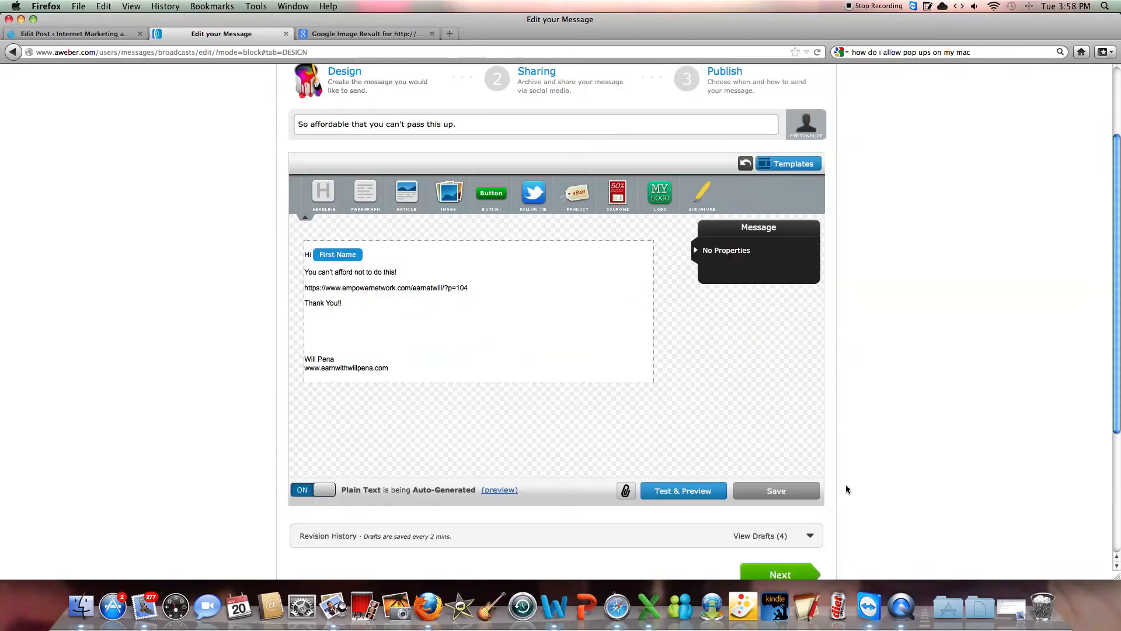
pyautogui.click(684, 491)
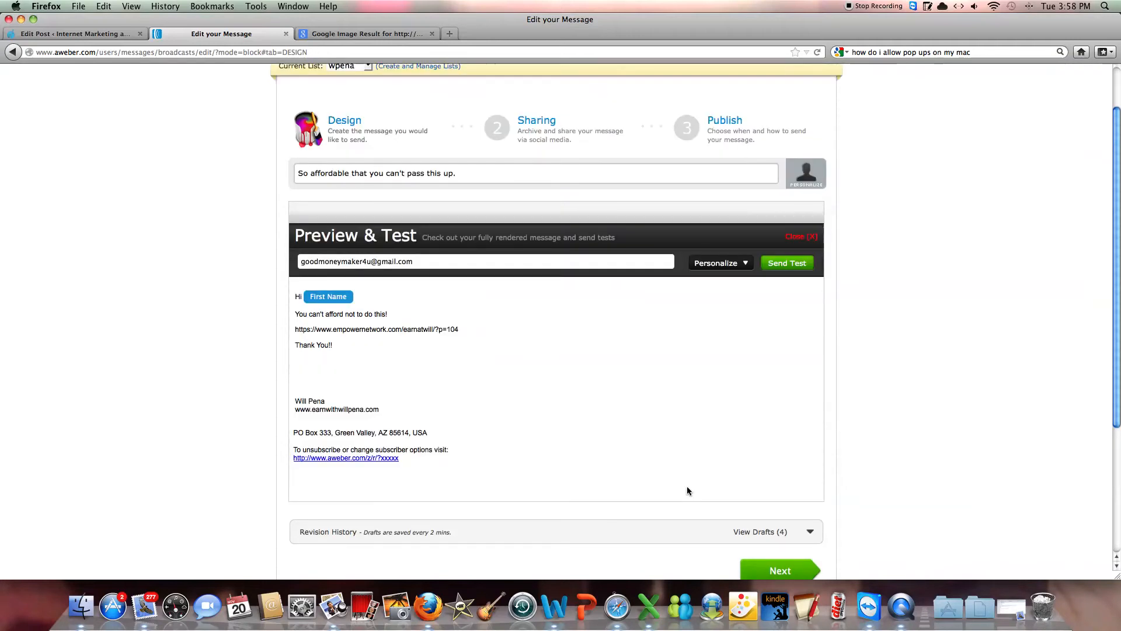
pyautogui.scroll(2, 690, 467)
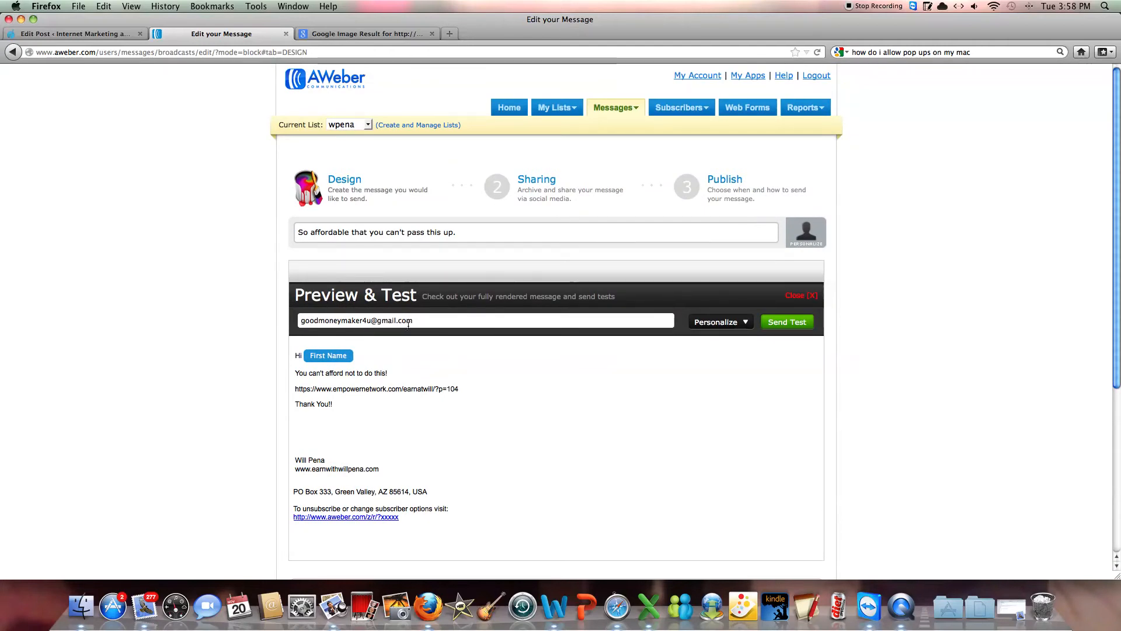
pyautogui.moveTo(416, 320); pyautogui.dragTo(299, 321)
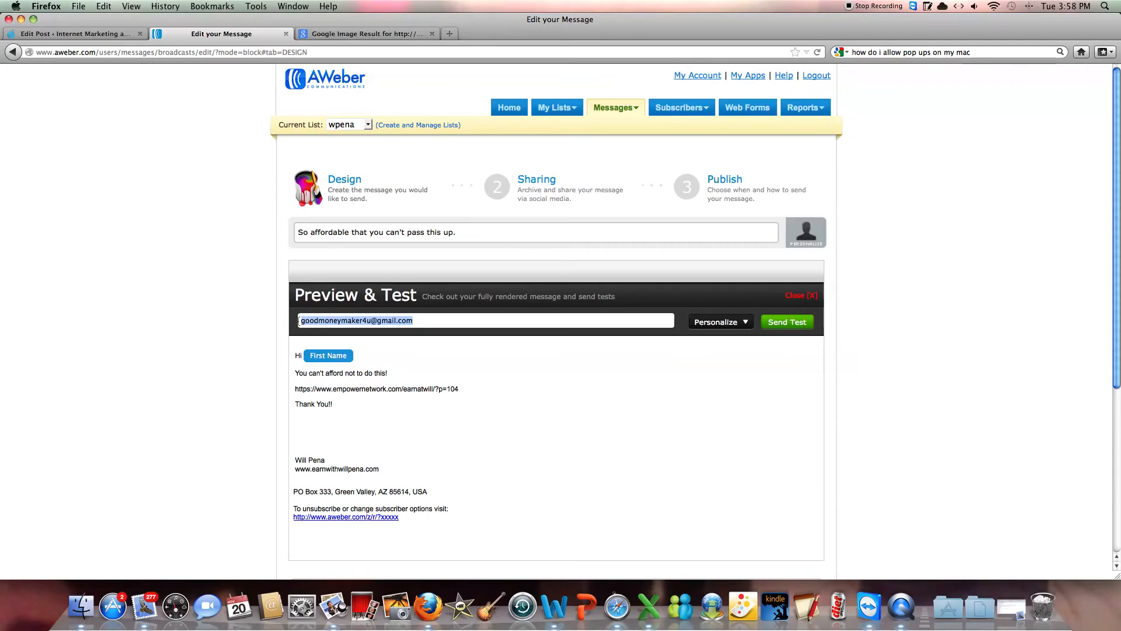
pyautogui.write('wpne')
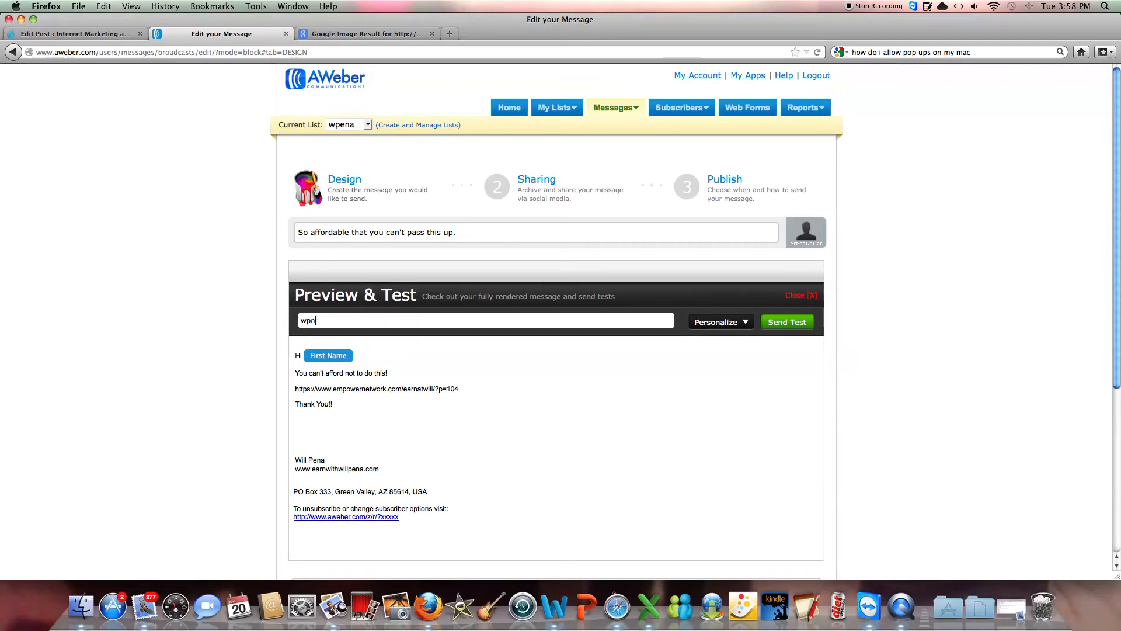
pyautogui.press('BackSpace')
pyautogui.press('Down')
pyautogui.press('Return')
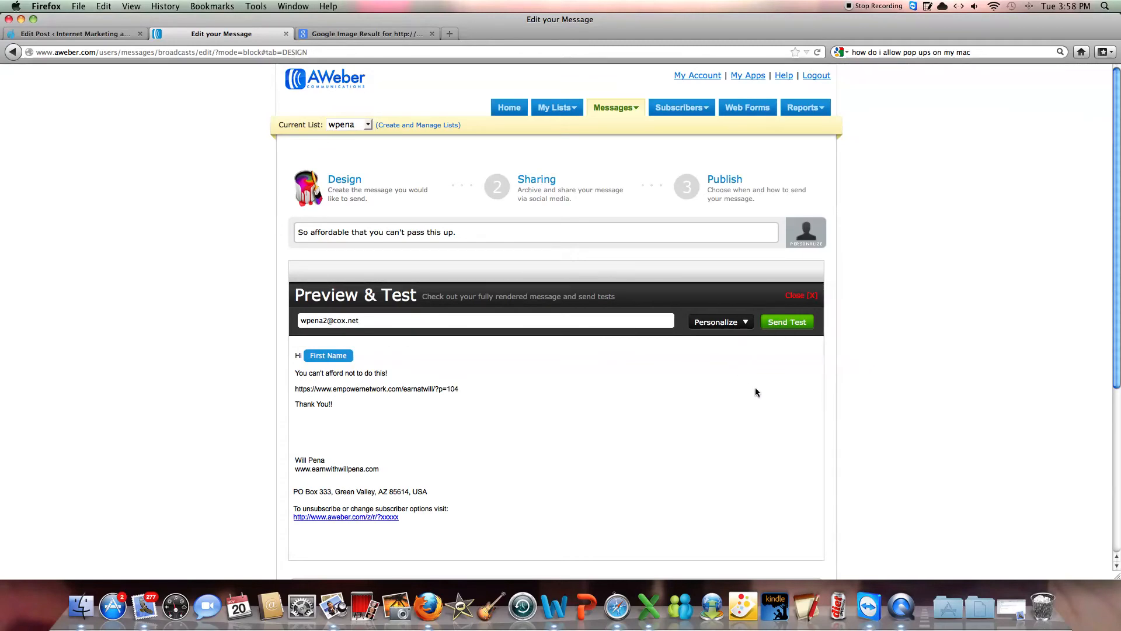
# Step: Switch to Mail, fetch new messages and open the test e-mail "So affordable that you can't pass this up."
pyautogui.click(1012, 609)
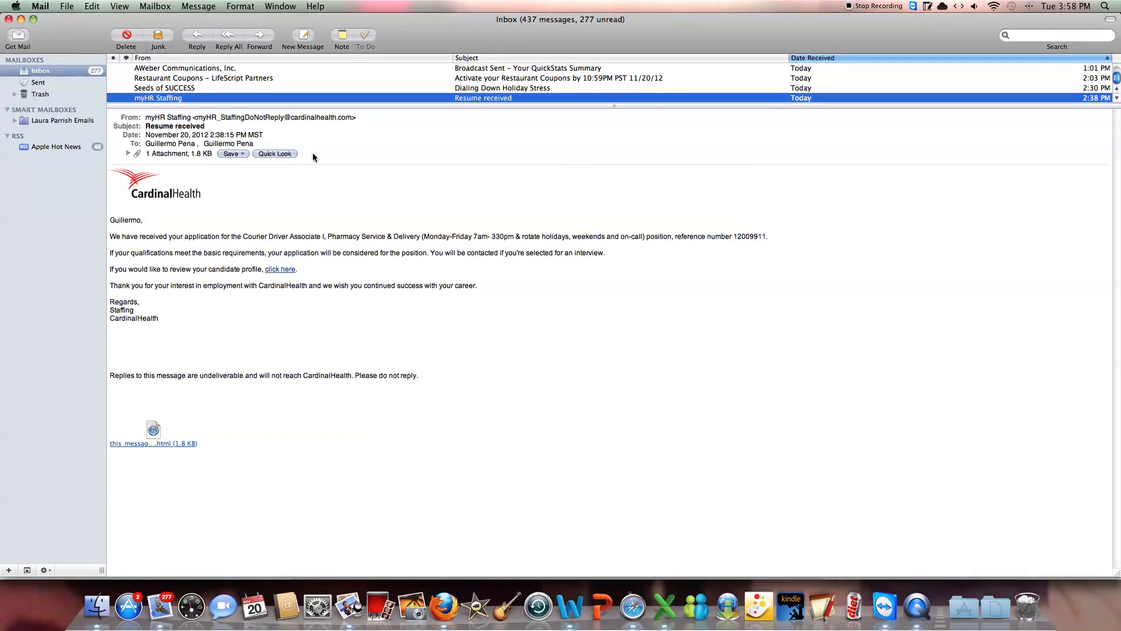
pyautogui.click(18, 40)
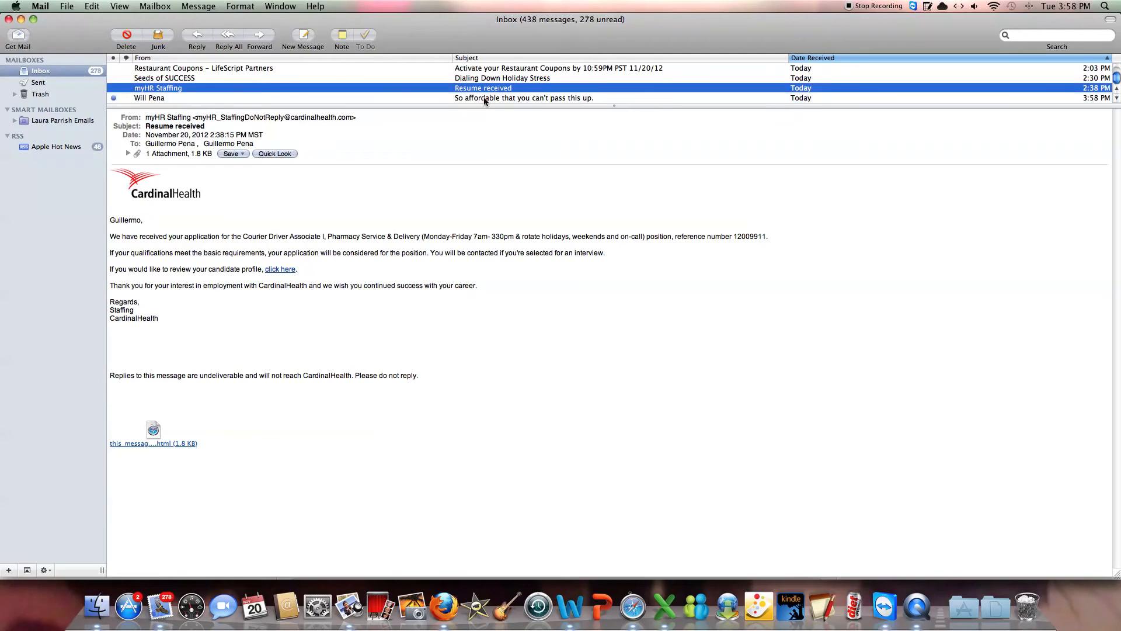
pyautogui.click(484, 99)
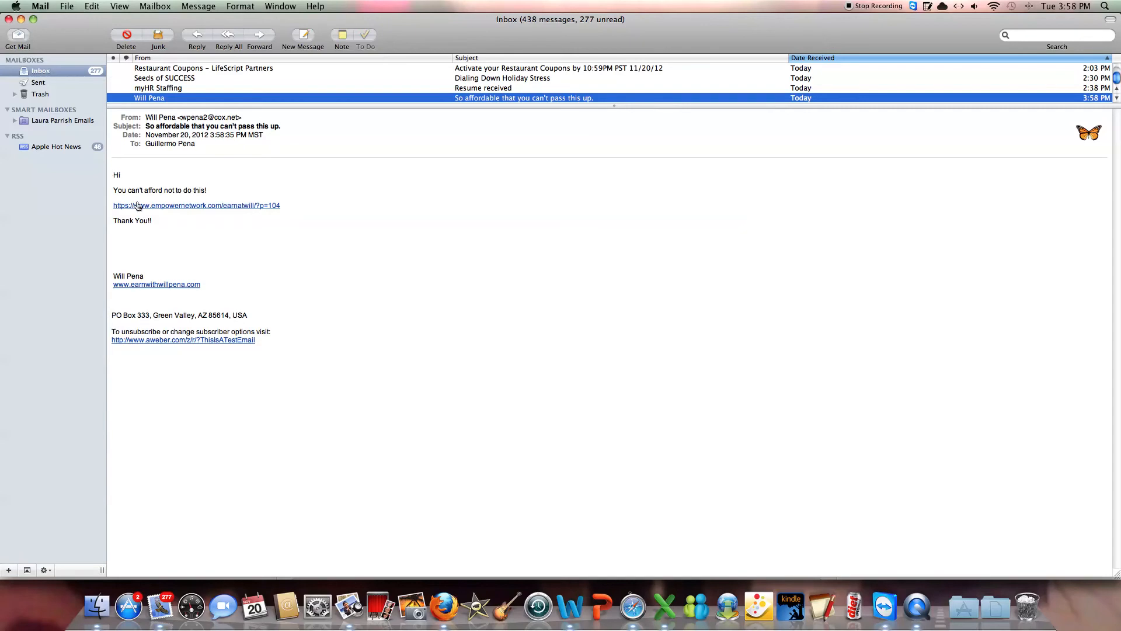
# Step: Follow the blog post link in the test e-mail, look through the page it opens and close the browser window
pyautogui.click(194, 208)
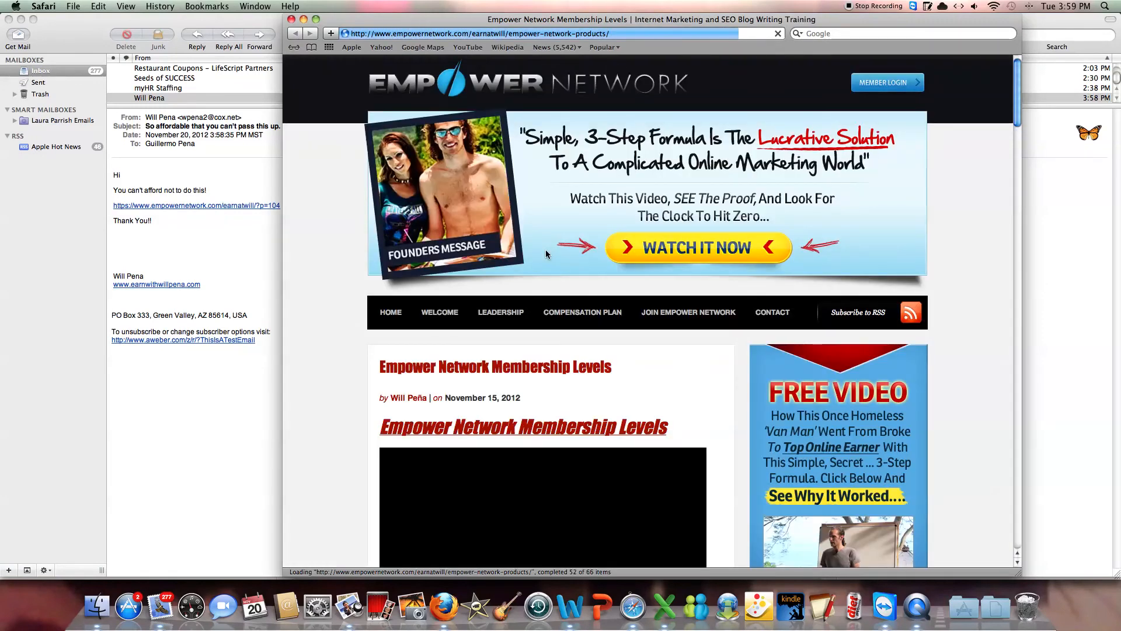
pyautogui.scroll(-15, 546, 253)
pyautogui.scroll(15, 546, 252)
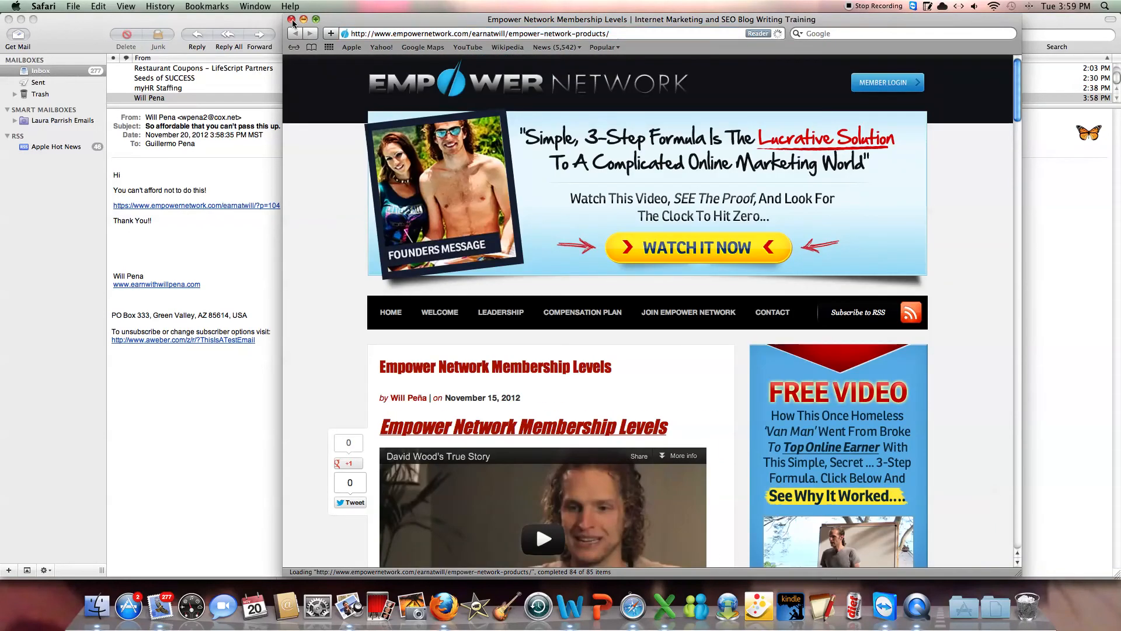
pyautogui.click(292, 19)
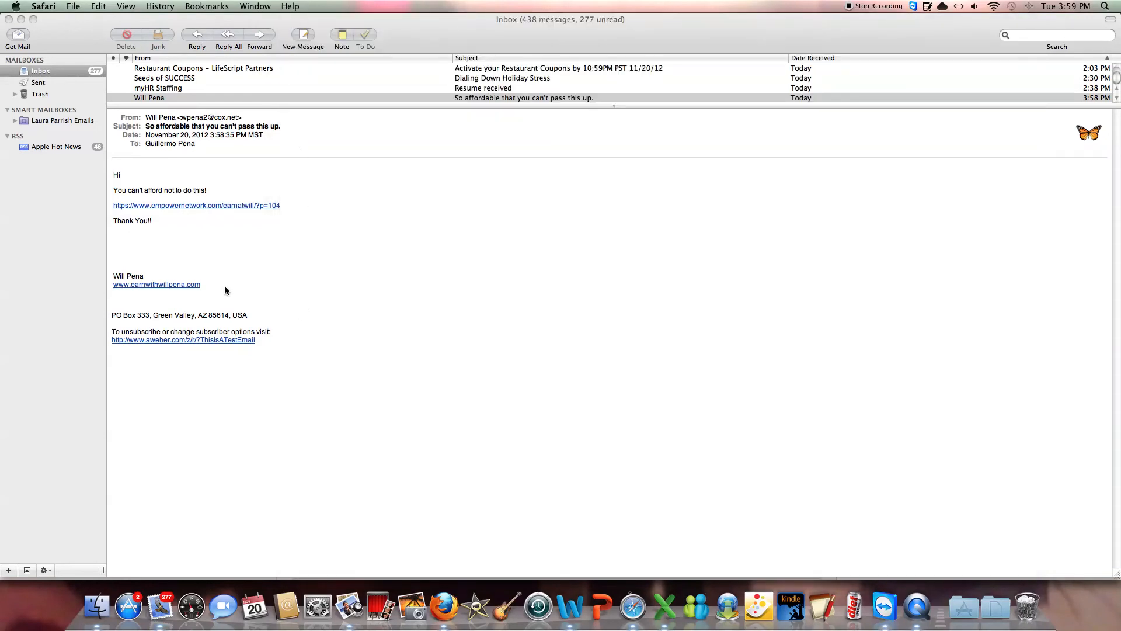
# Step: Follow the signature's website link in the test e-mail, close the page it opens and return to the AWeber message
pyautogui.click(162, 290)
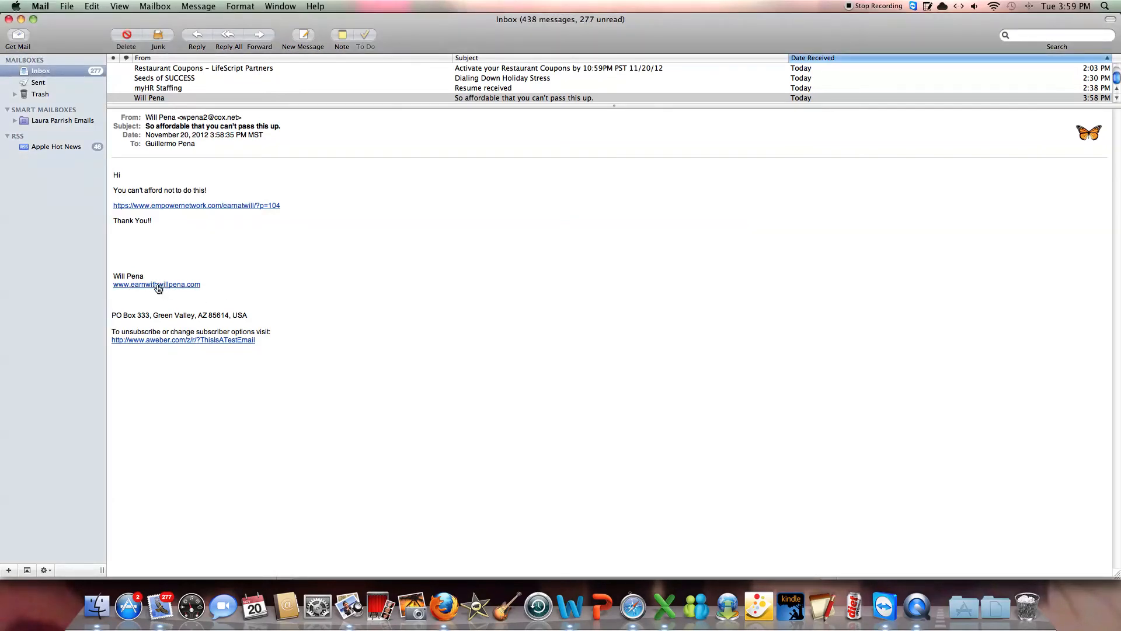
pyautogui.click(158, 285)
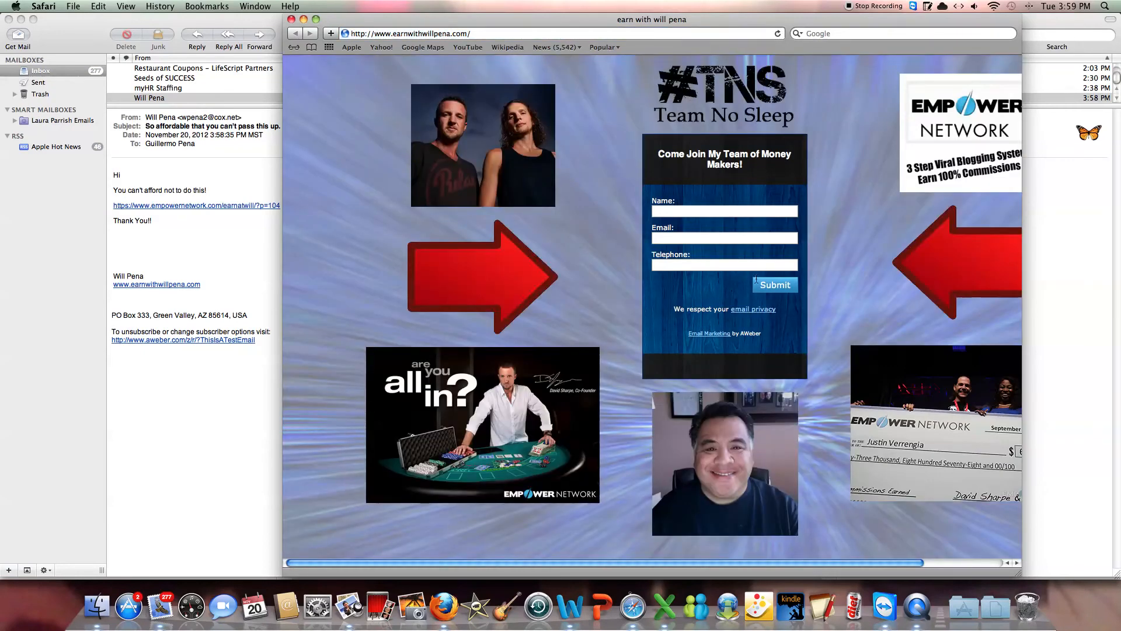
pyautogui.click(291, 19)
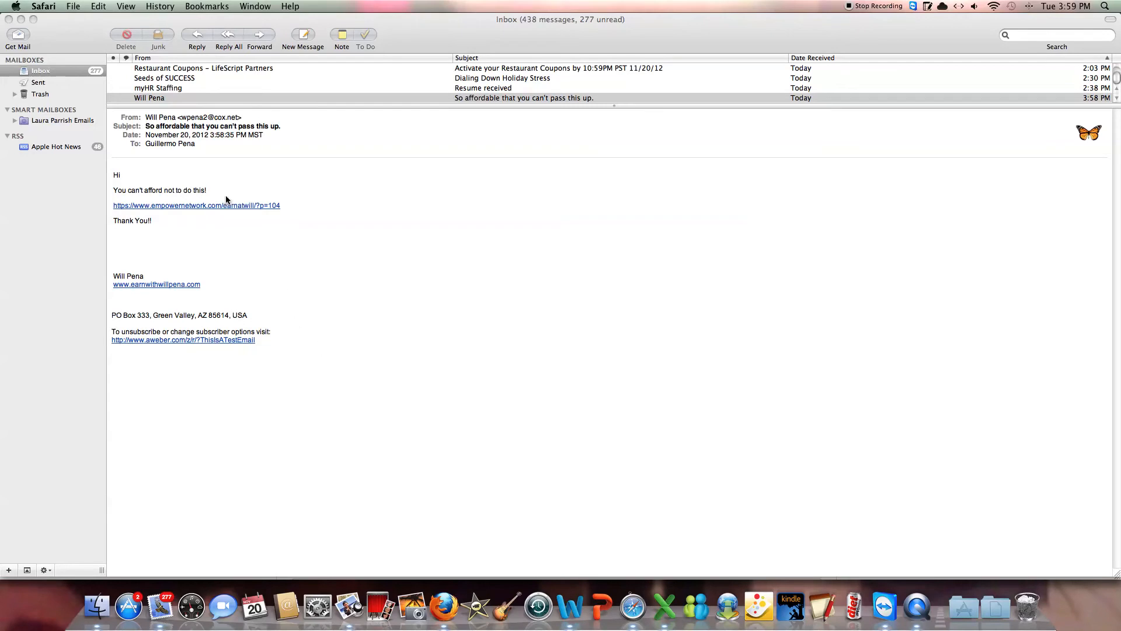
pyautogui.click(20, 20)
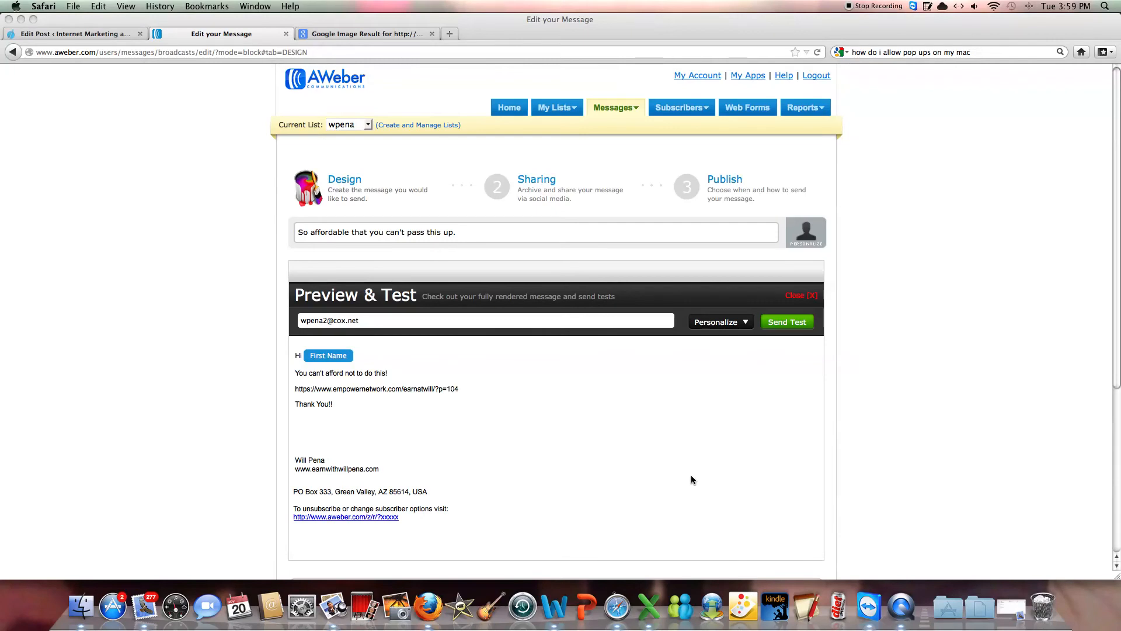
pyautogui.scroll(-3, 691, 479)
pyautogui.scroll(3, 692, 480)
pyautogui.scroll(-3, 692, 480)
pyautogui.scroll(-3, 692, 480)
pyautogui.scroll(5, 692, 479)
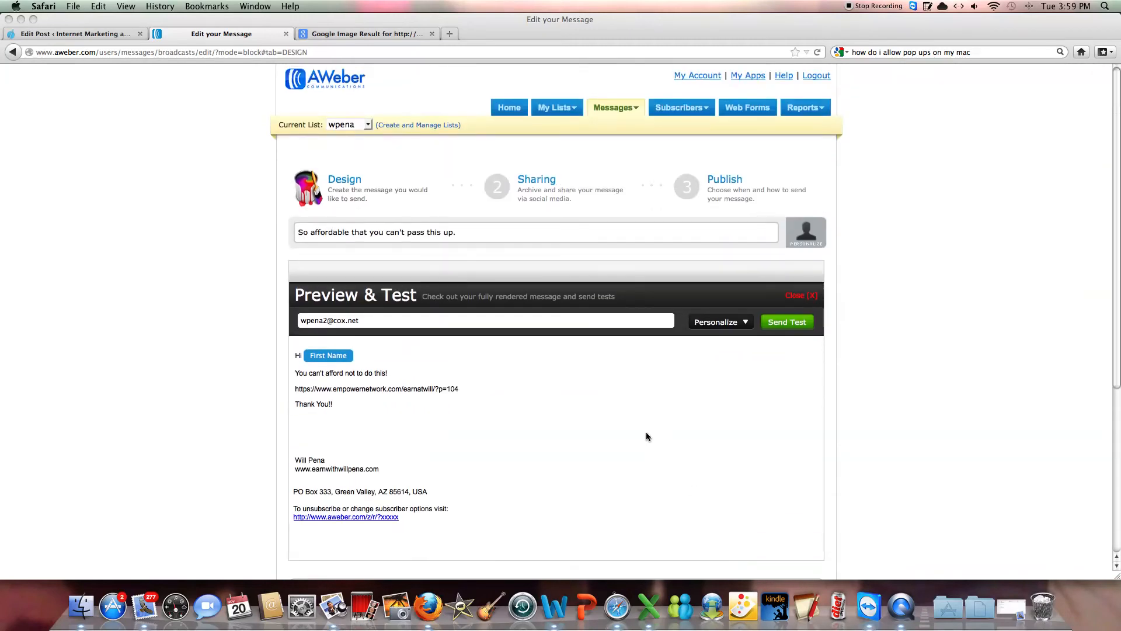
# Step: Leave the test preview and add a Follow Me block with Facebook and Twitter icons below the signature
pyautogui.click(341, 181)
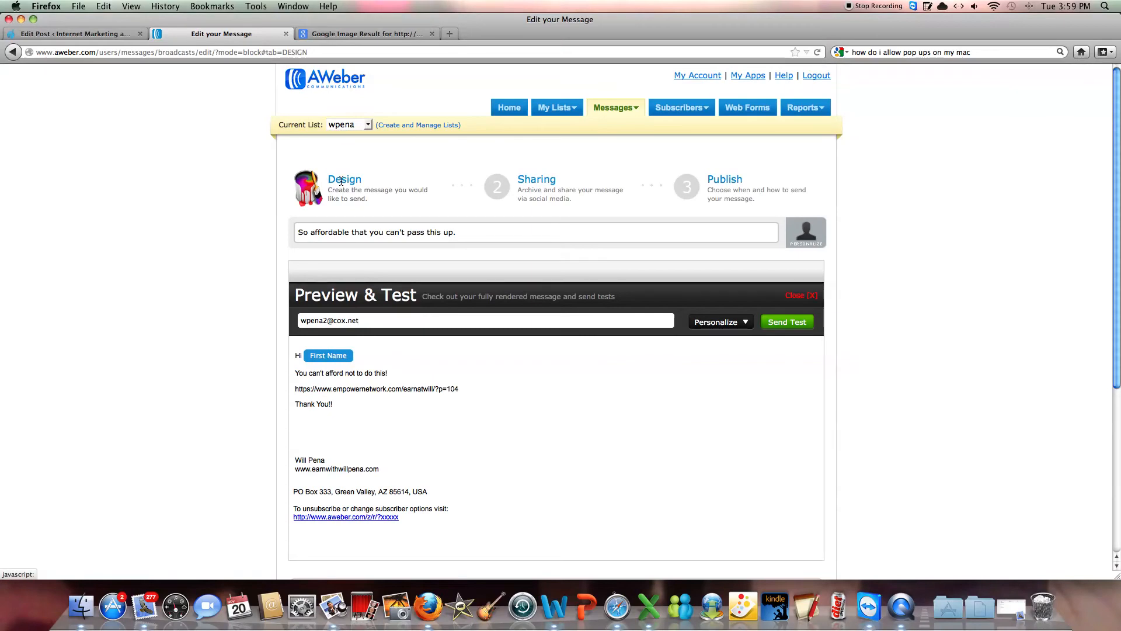
pyautogui.click(504, 435)
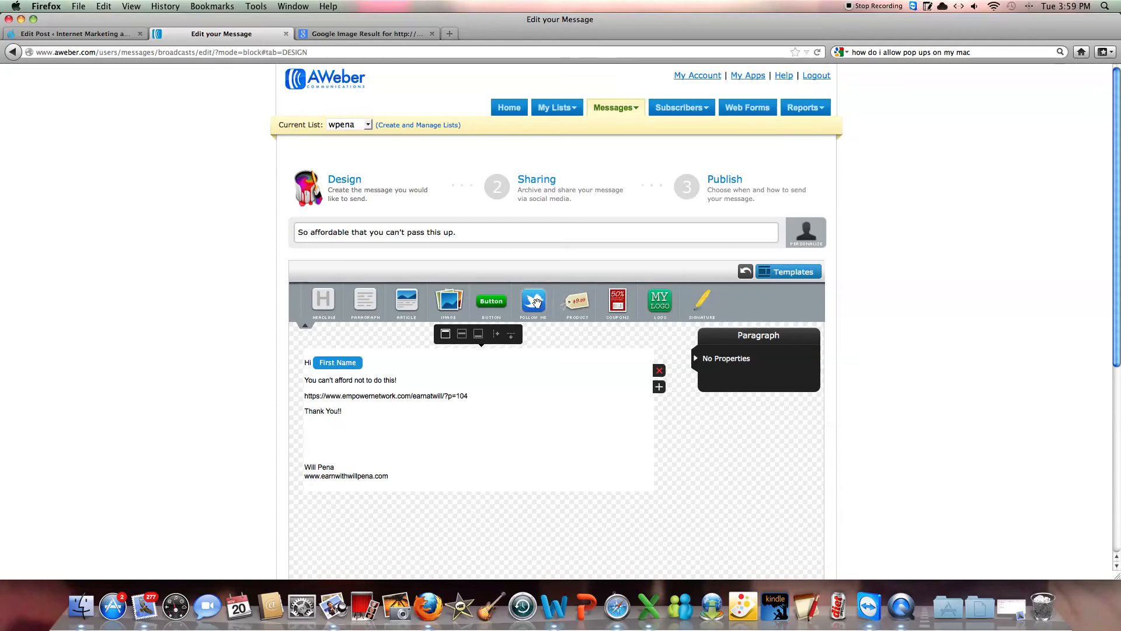
pyautogui.moveTo(536, 301)
pyautogui.mouseDown()
pyautogui.moveTo(488, 454)
pyautogui.moveTo(393, 492)
pyautogui.moveTo(333, 480)
pyautogui.moveTo(400, 520)
pyautogui.moveTo(327, 492)
pyautogui.moveTo(322, 510)
pyautogui.mouseUp()
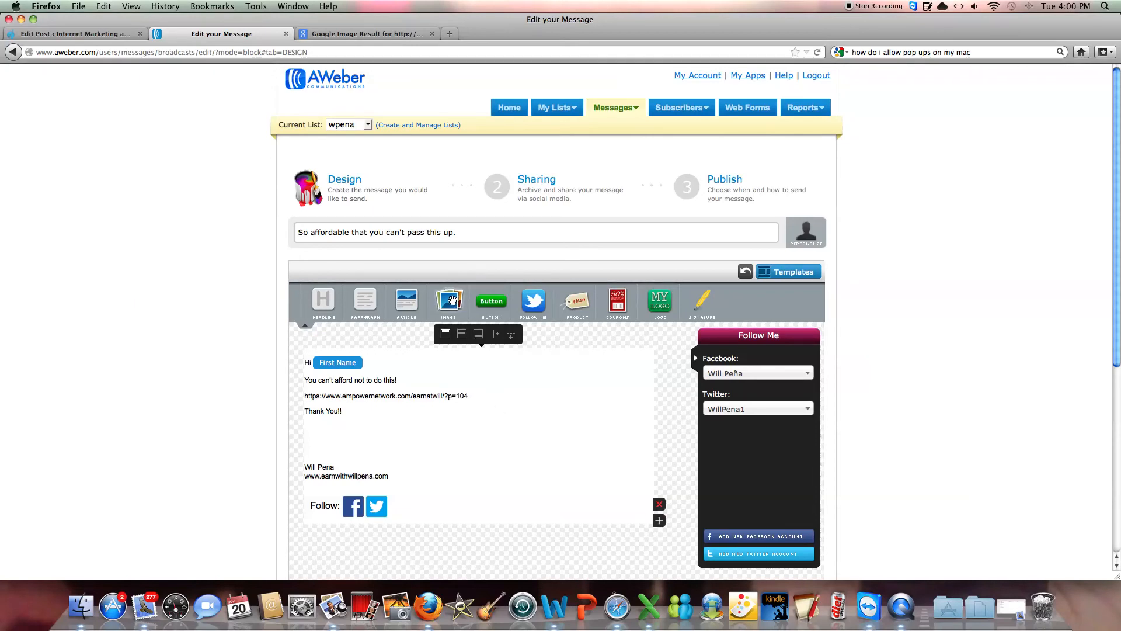
# Step: Insert a centred image block above the greeting in the message
pyautogui.moveTo(453, 300); pyautogui.dragTo(362, 368)
pyautogui.moveTo(362, 368); pyautogui.dragTo(364, 374)
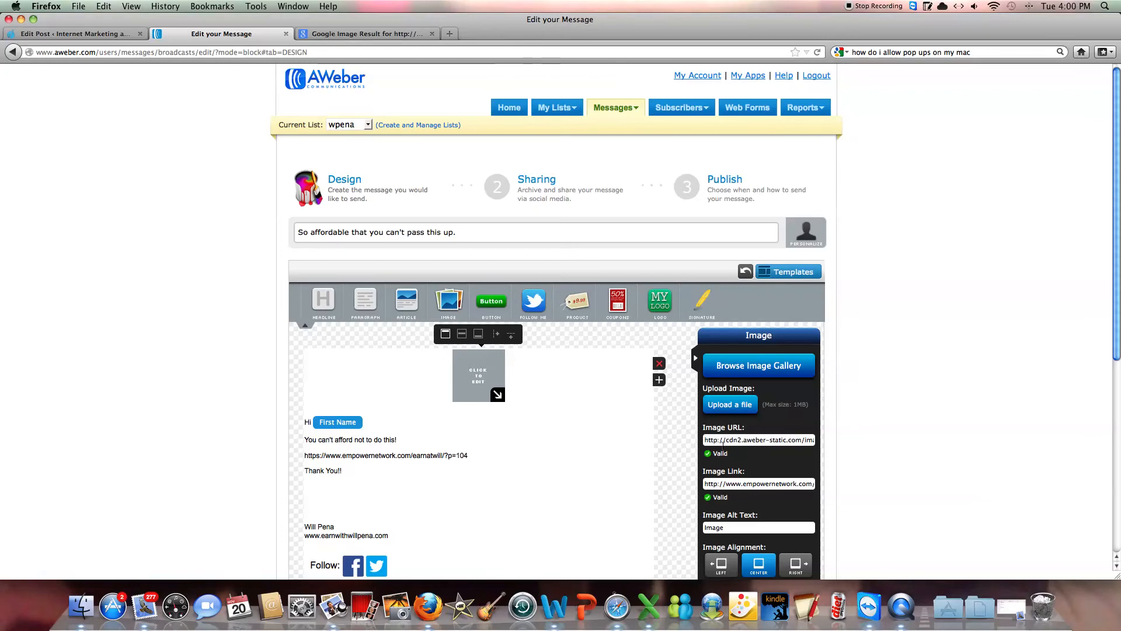
pyautogui.scroll(-3, 853, 431)
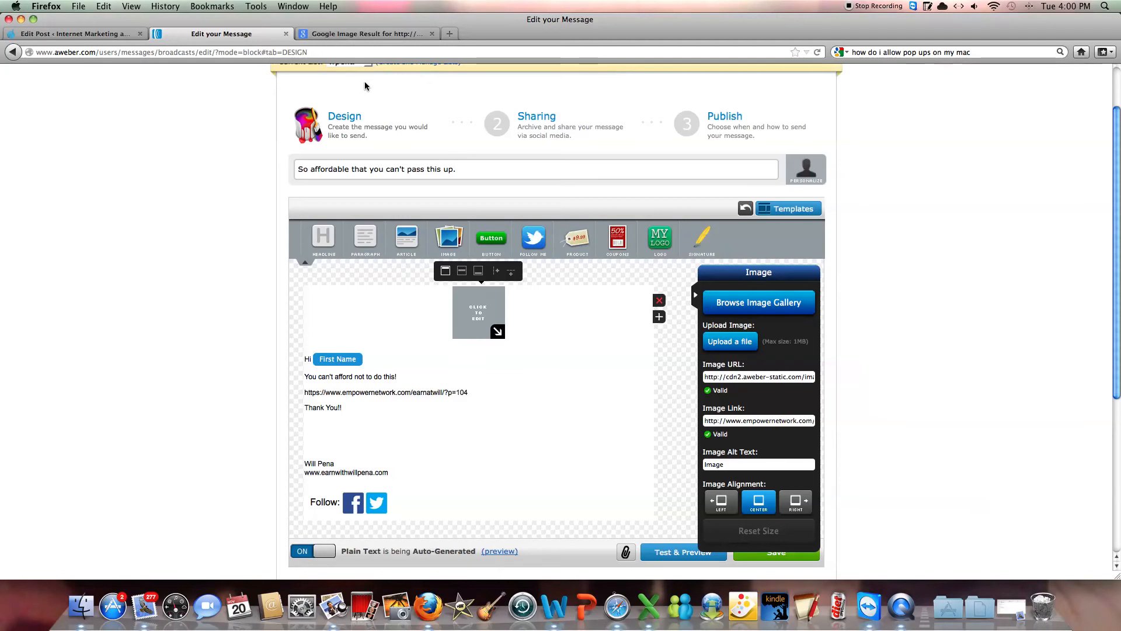
# Step: Return to the Google image results for "empower network banner ads", reload them and look through the available banners
pyautogui.click(367, 33)
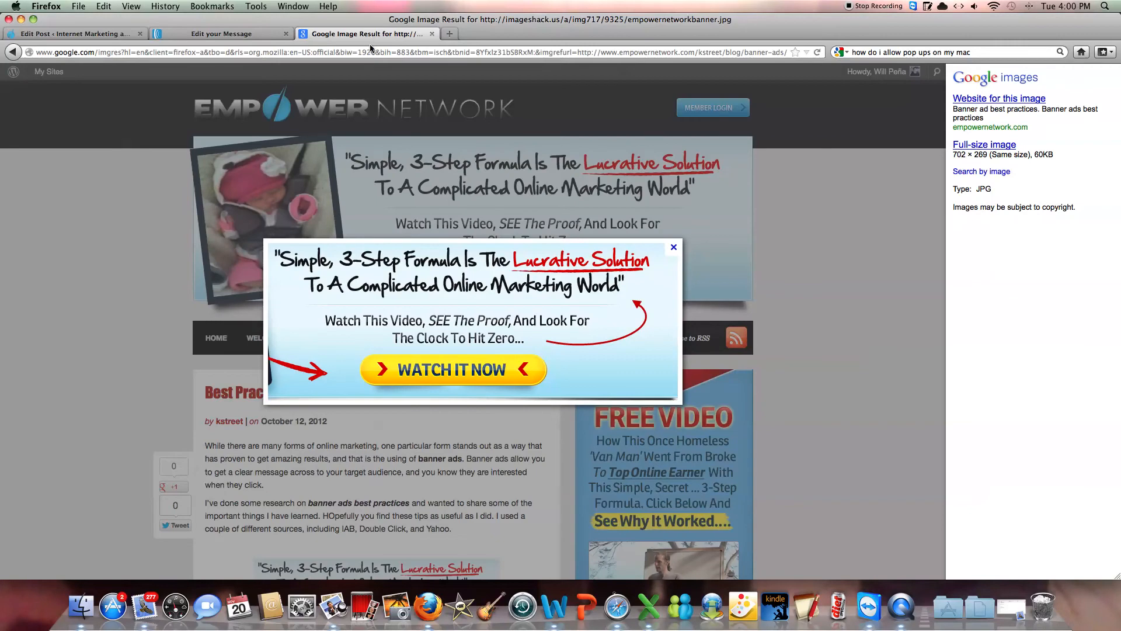
pyautogui.click(674, 250)
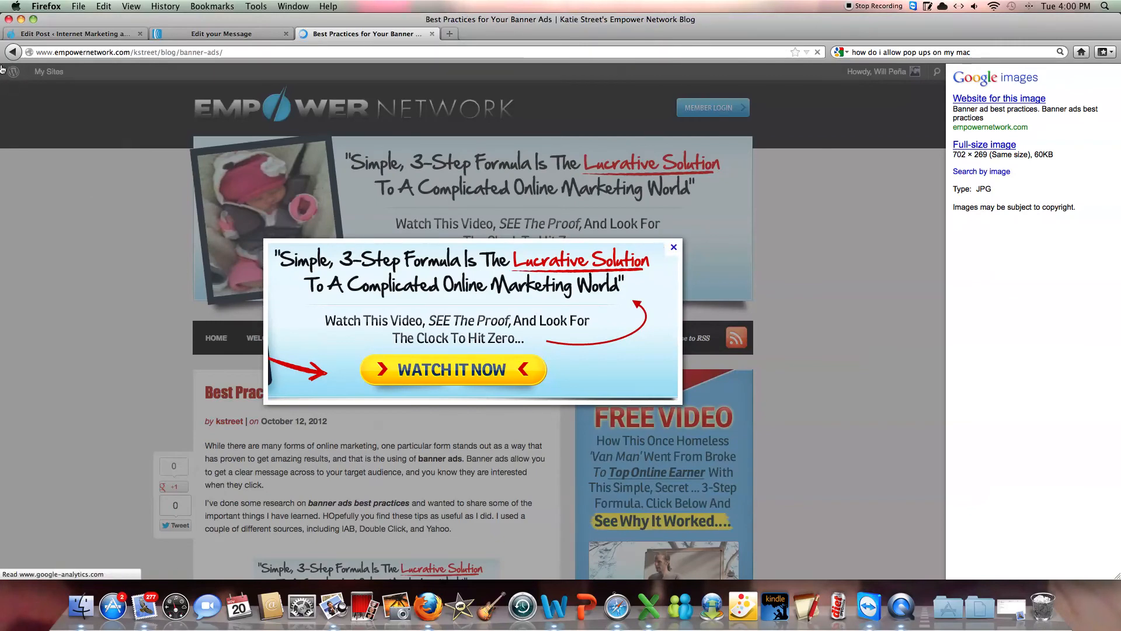
pyautogui.click(12, 52)
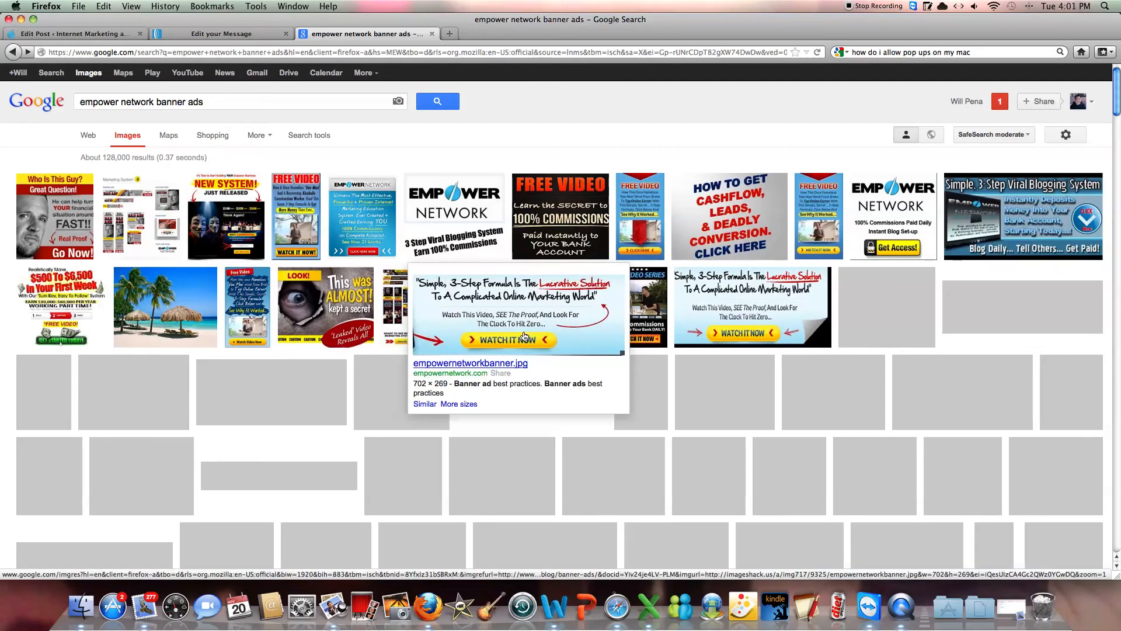
pyautogui.moveTo(717, 263)
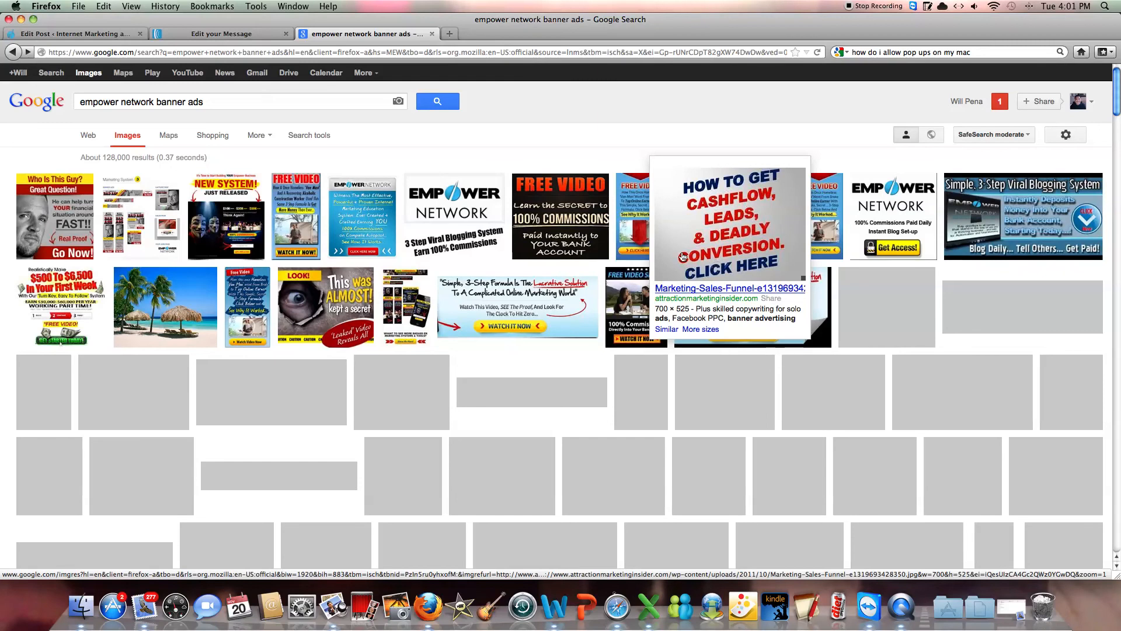
pyautogui.click(817, 53)
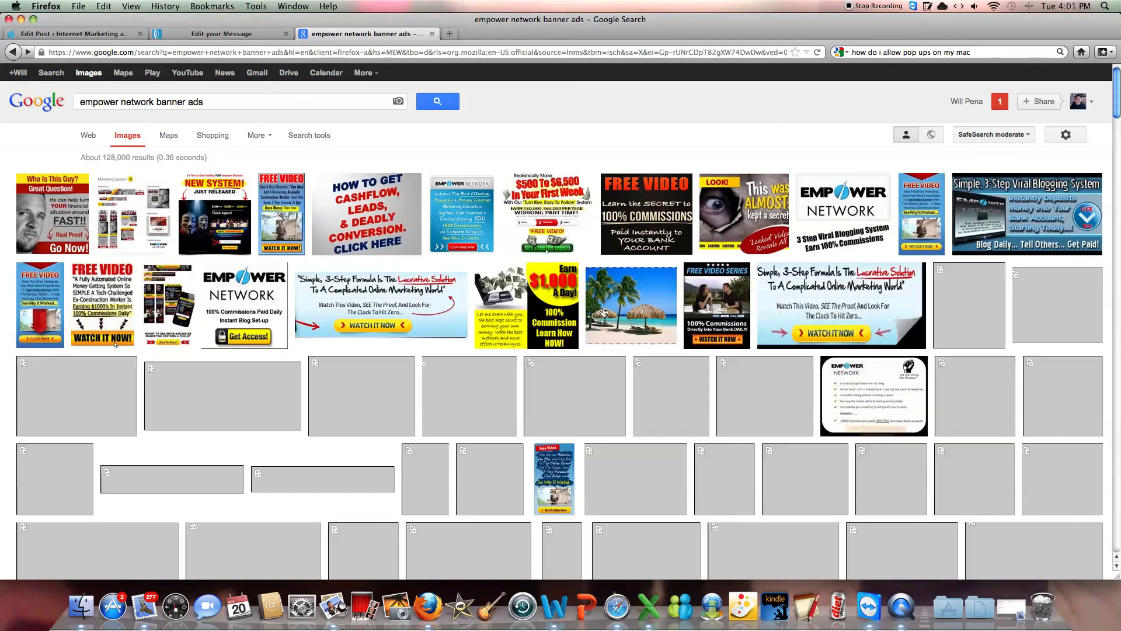
pyautogui.scroll(-10, 604, 311)
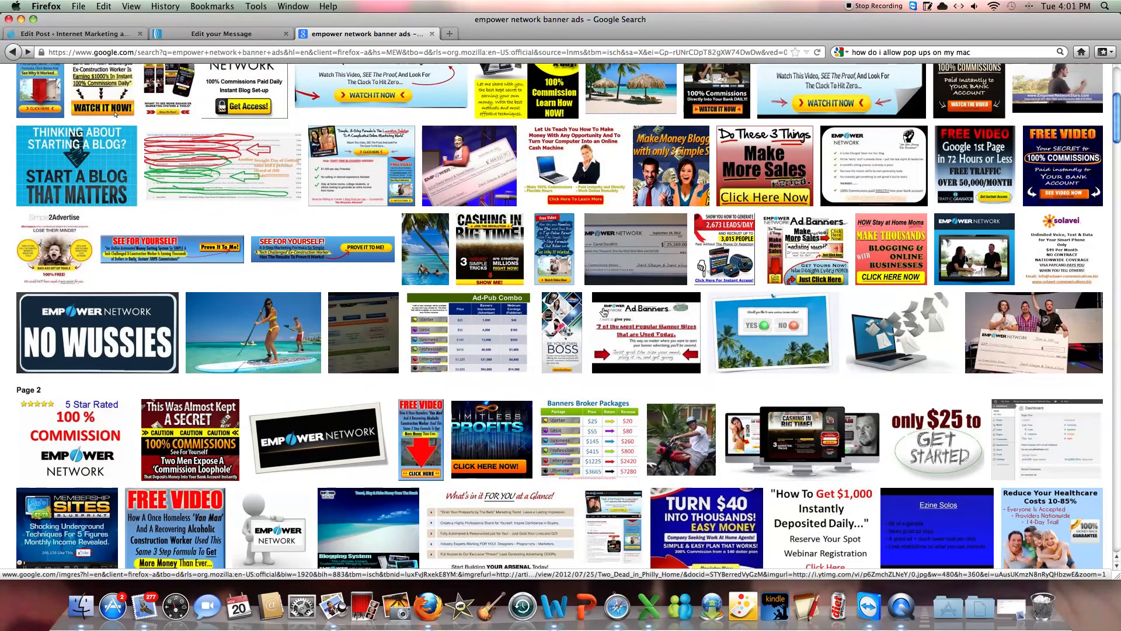
pyautogui.scroll(-2, 602, 306)
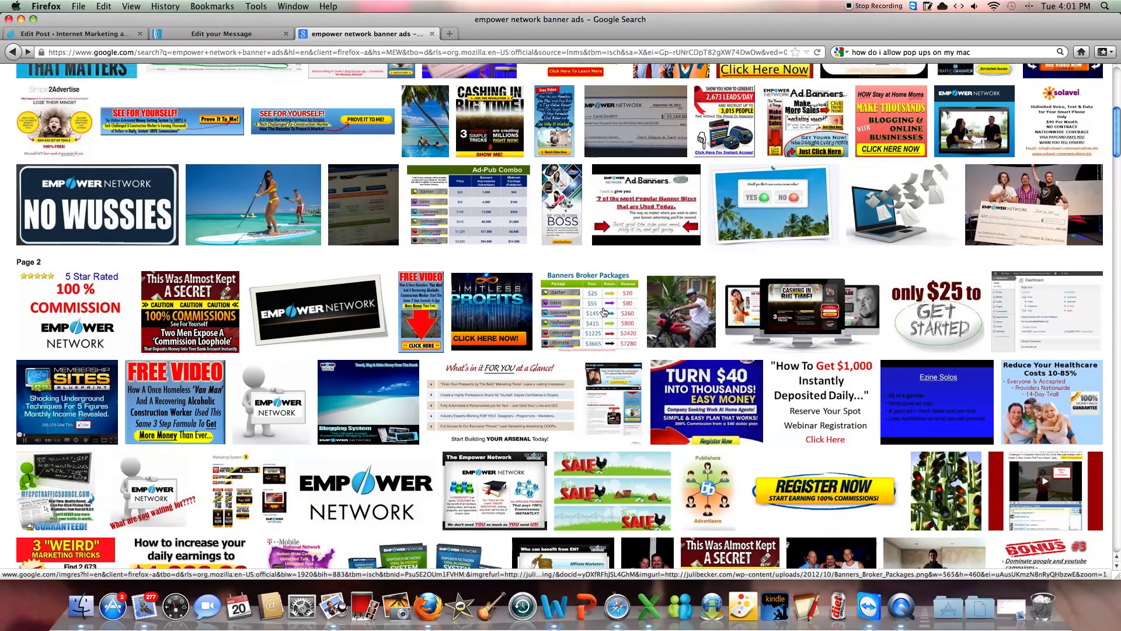
pyautogui.scroll(6, 604, 311)
pyautogui.scroll(6, 604, 312)
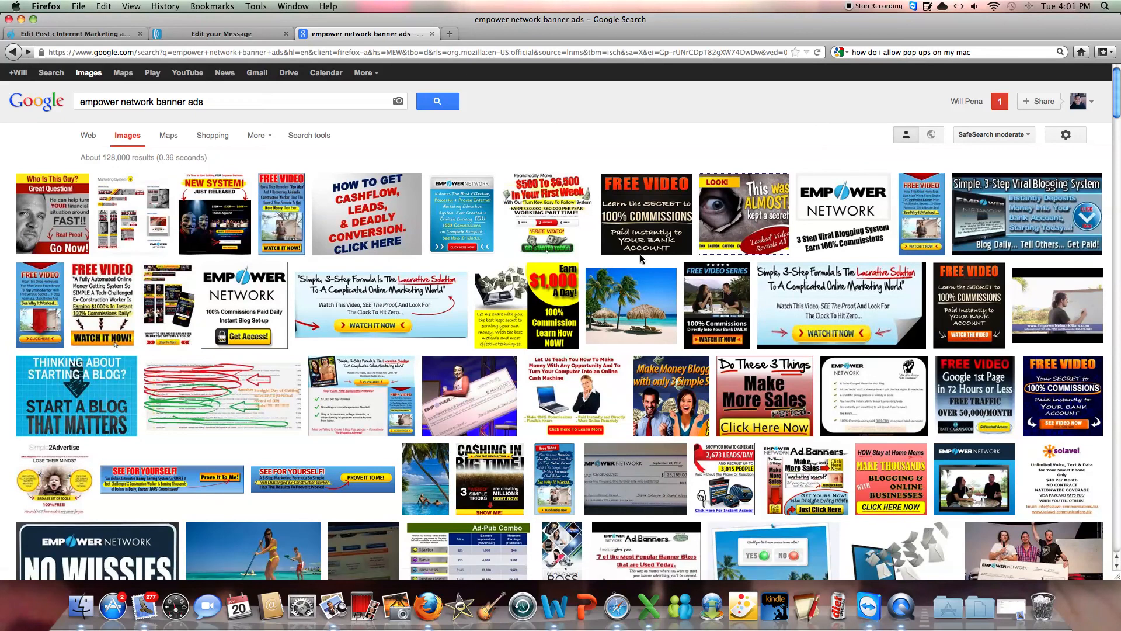
pyautogui.moveTo(616, 302)
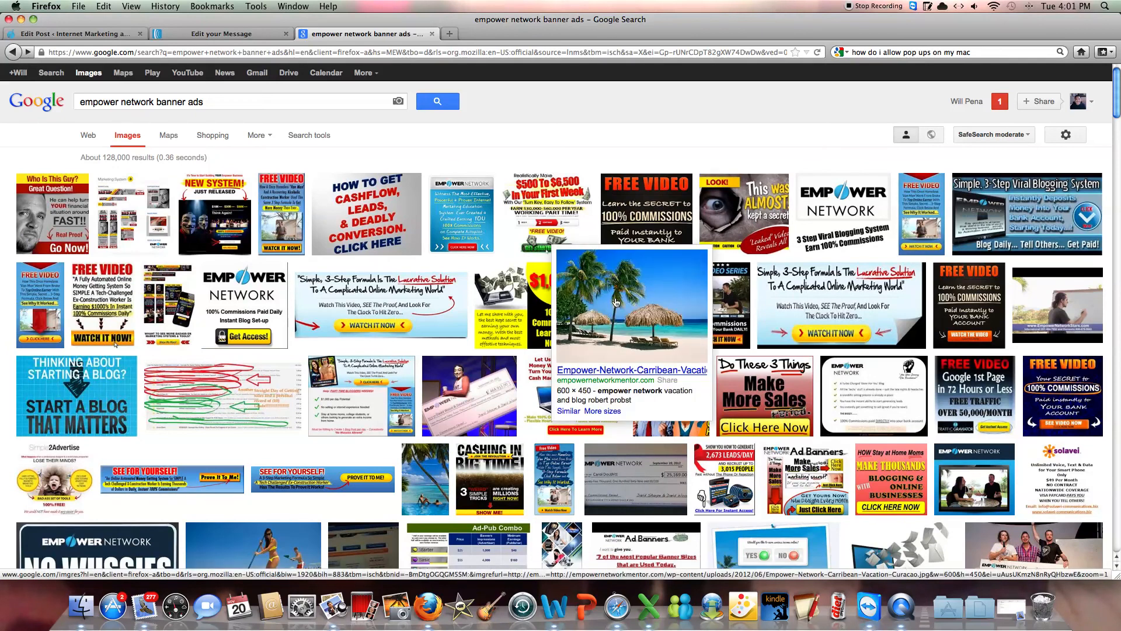
# Step: Open the "Simple, 3-Step Formula" banner with the Watch It Now button from the image results and copy its image location
pyautogui.click(373, 299)
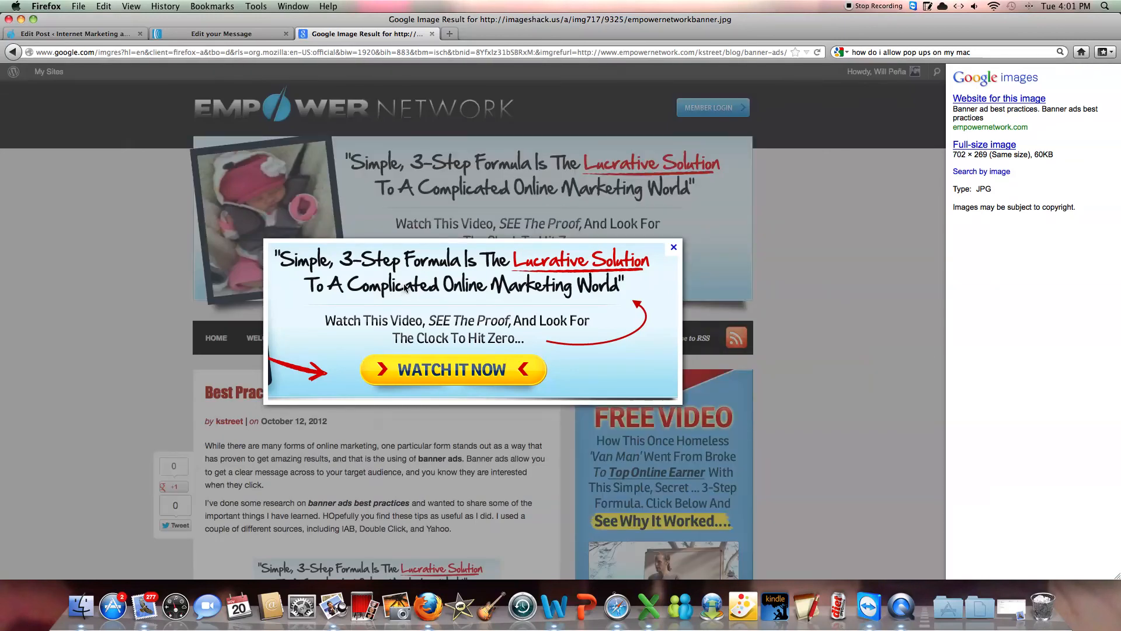
pyautogui.rightClick(405, 287)
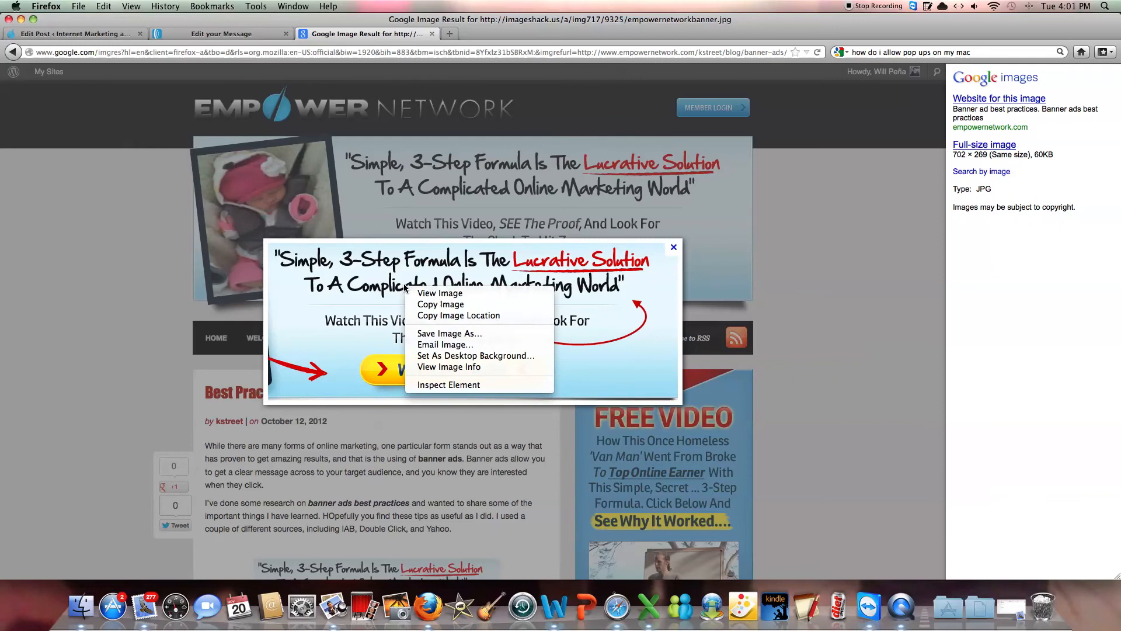
pyautogui.click(439, 316)
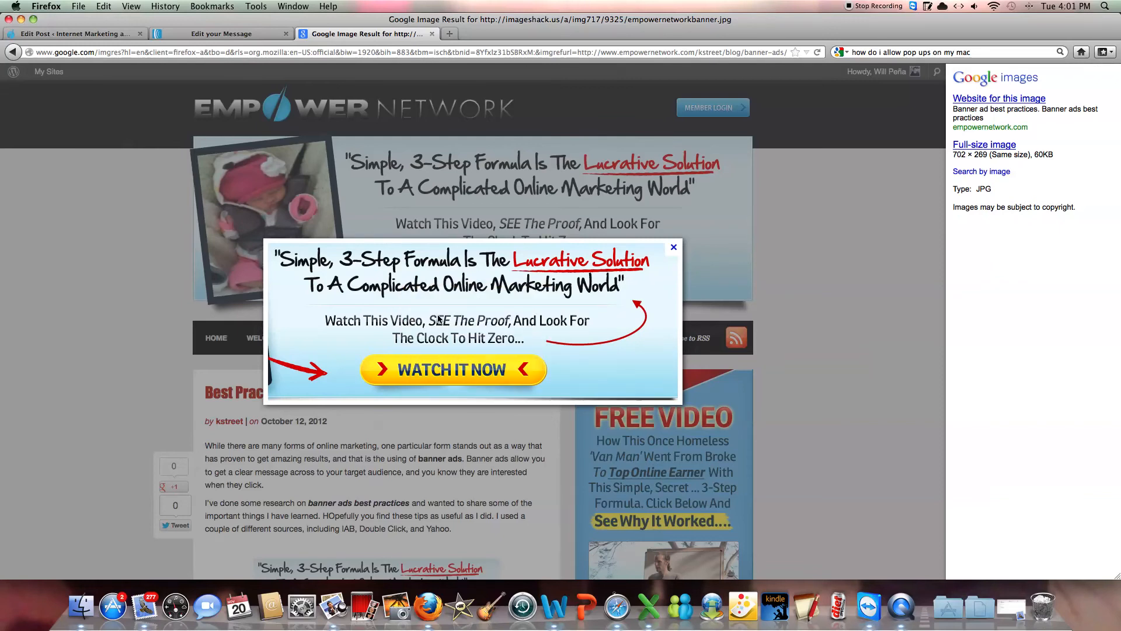
# Step: Replace the placeholder's image URL in the AWeber message with the copied empowernetworkbanner.jpg address and save the message
pyautogui.click(228, 35)
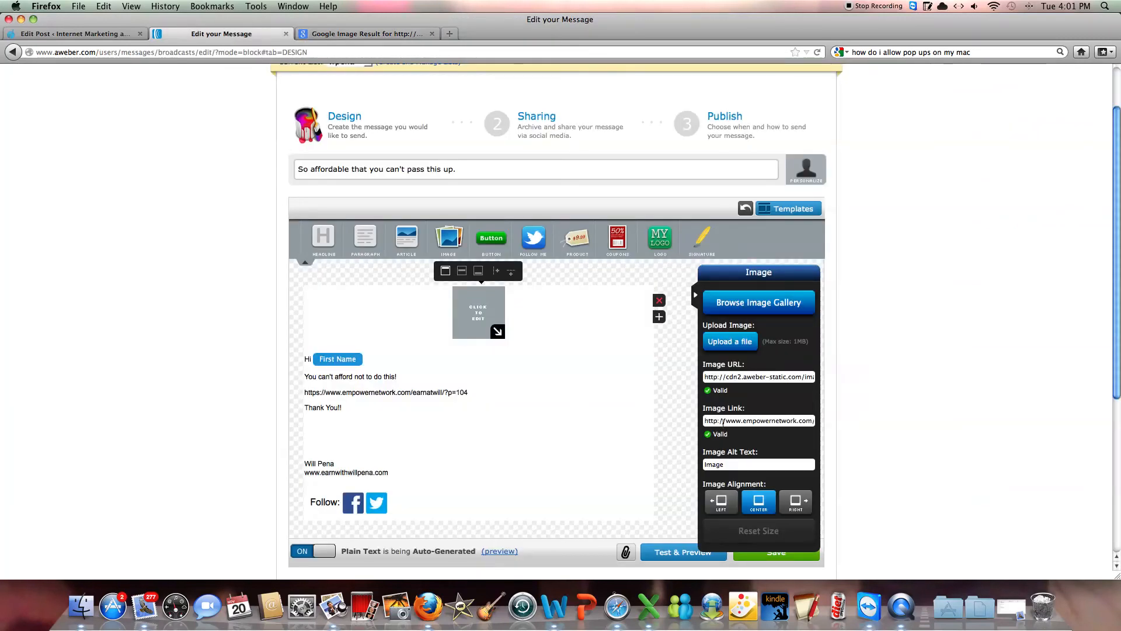
pyautogui.scroll(-1, 723, 422)
pyautogui.scroll(1, 716, 417)
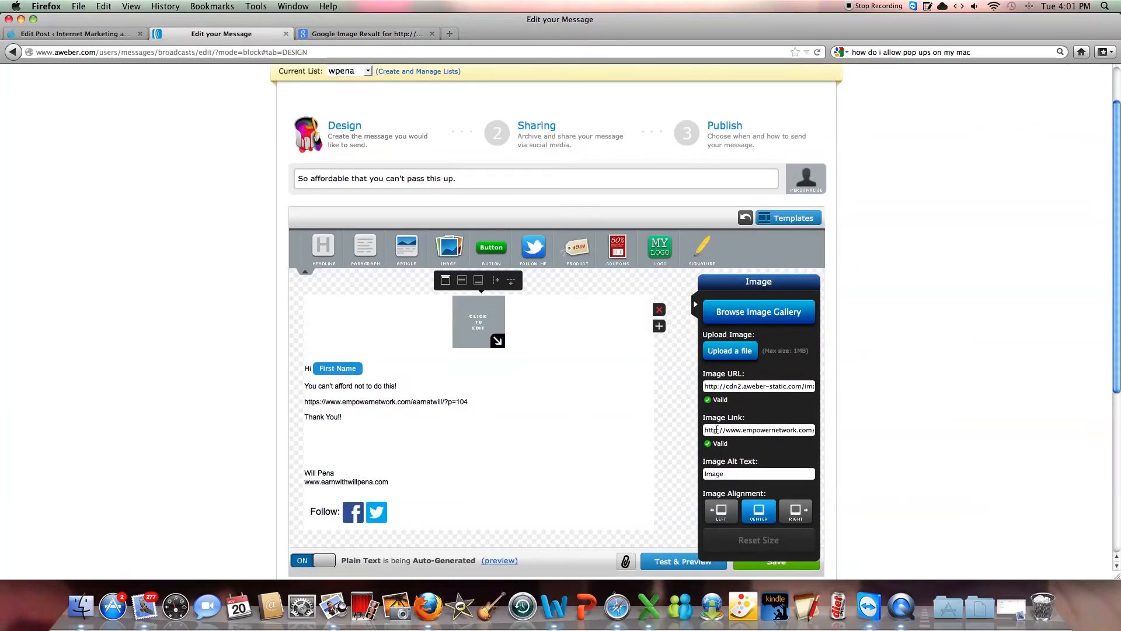
pyautogui.moveTo(705, 386); pyautogui.dragTo(826, 388)
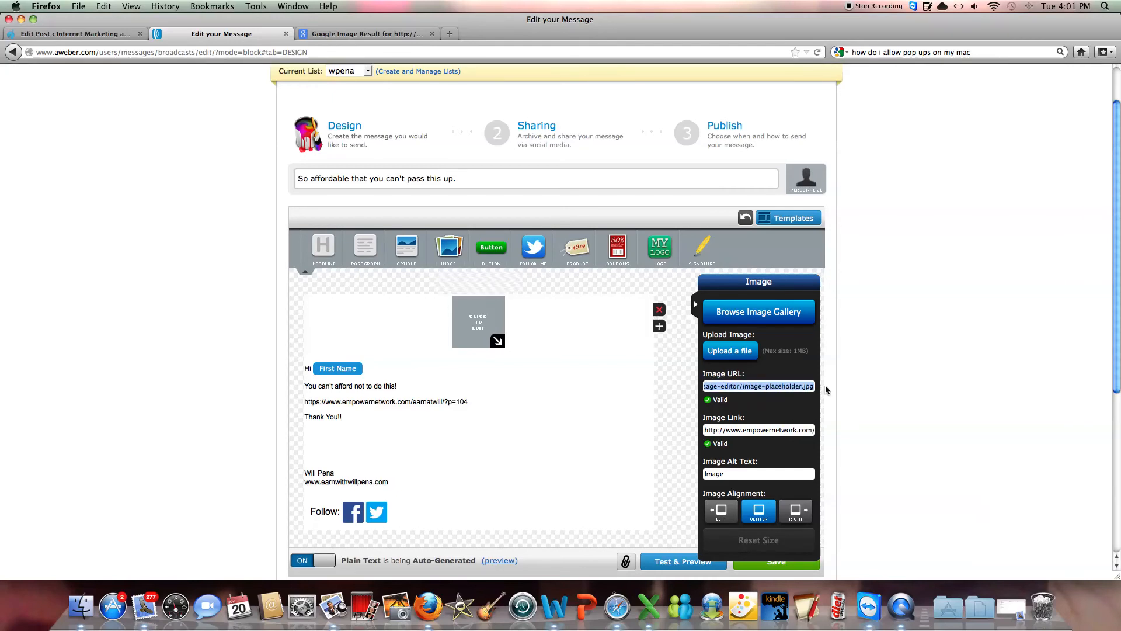
pyautogui.press('BackSpace')
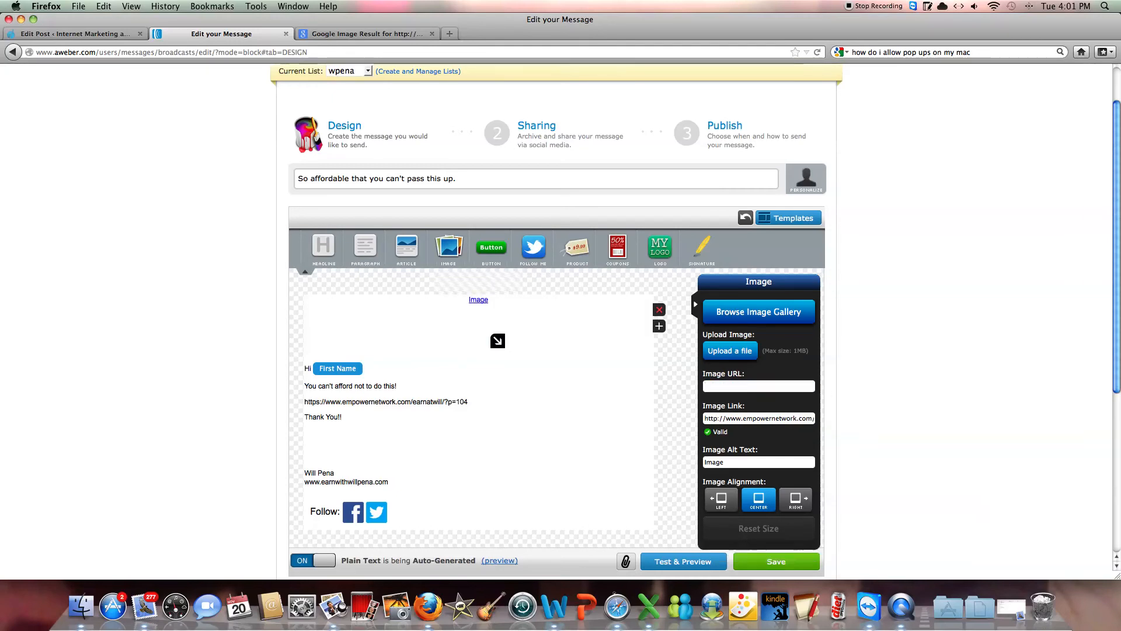
pyautogui.press('super+v')
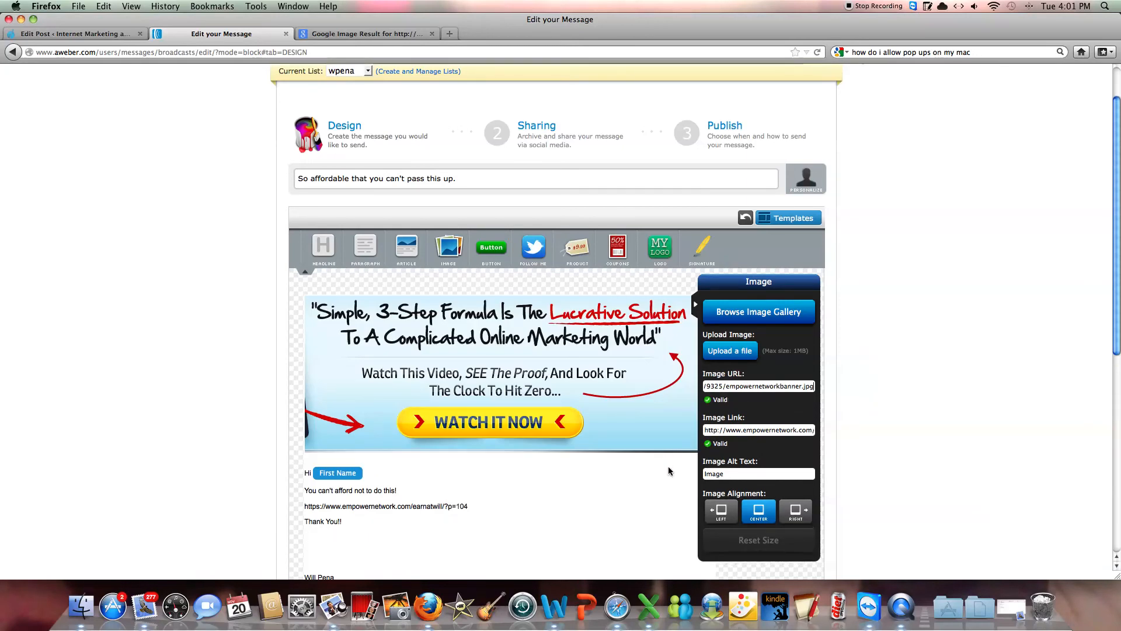
pyautogui.scroll(-3, 669, 471)
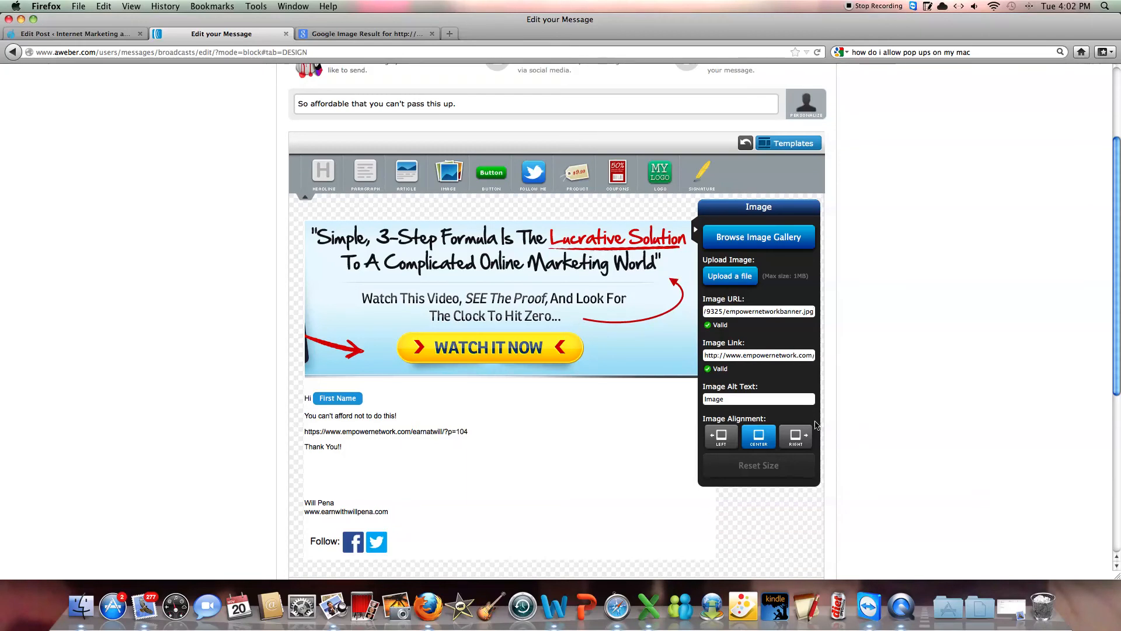
pyautogui.scroll(-2, 806, 466)
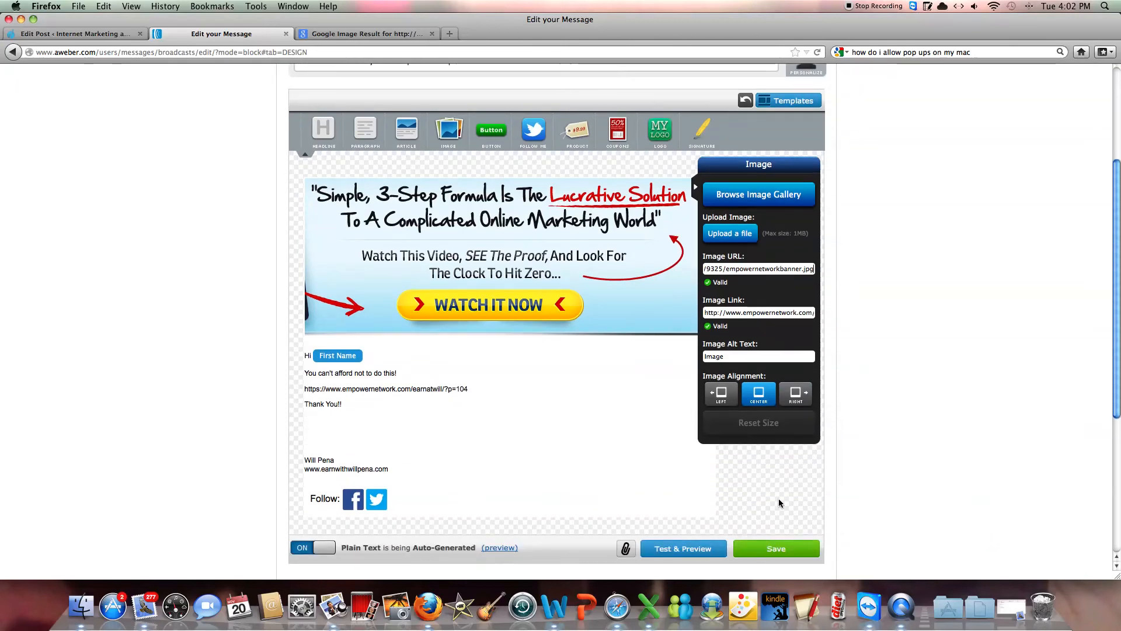
pyautogui.click(775, 553)
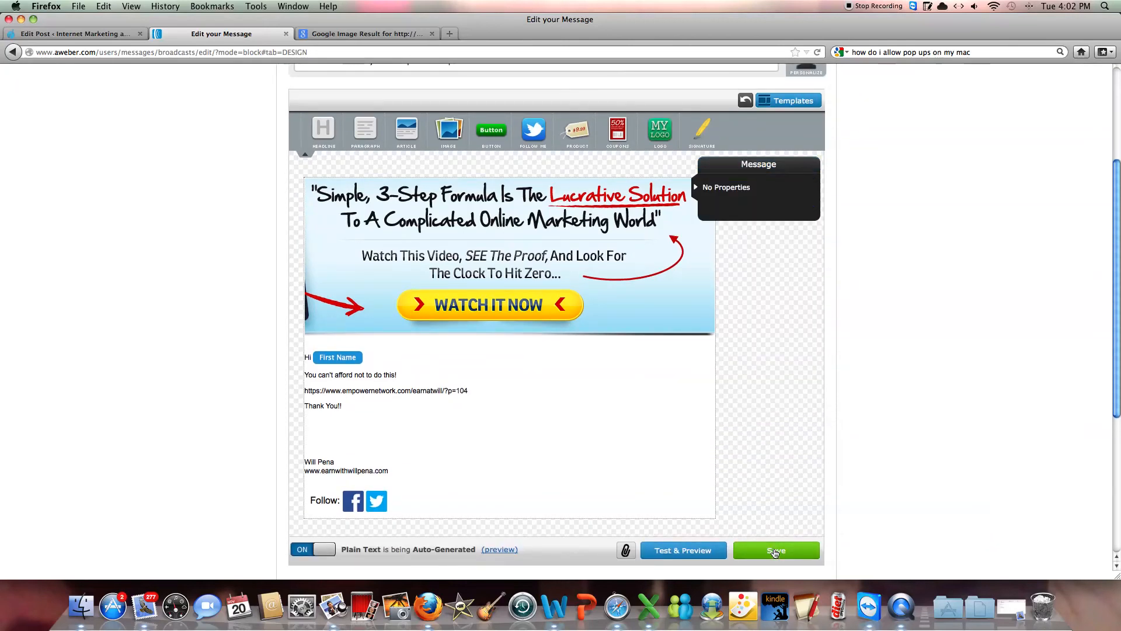
pyautogui.scroll(-4, 616, 421)
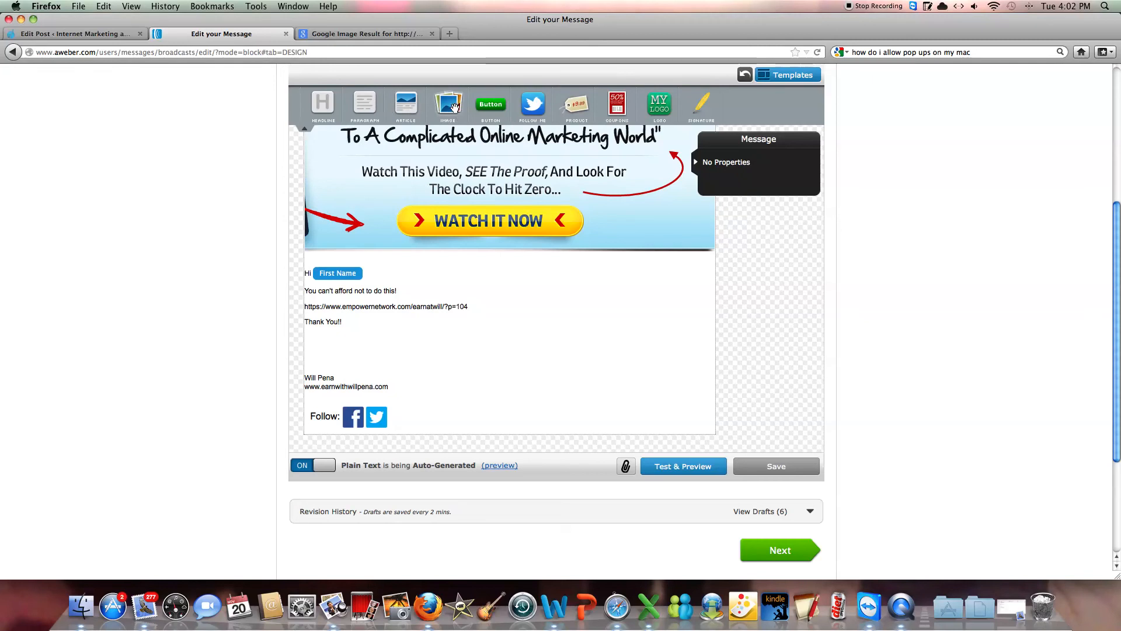
pyautogui.moveTo(457, 106); pyautogui.dragTo(343, 398)
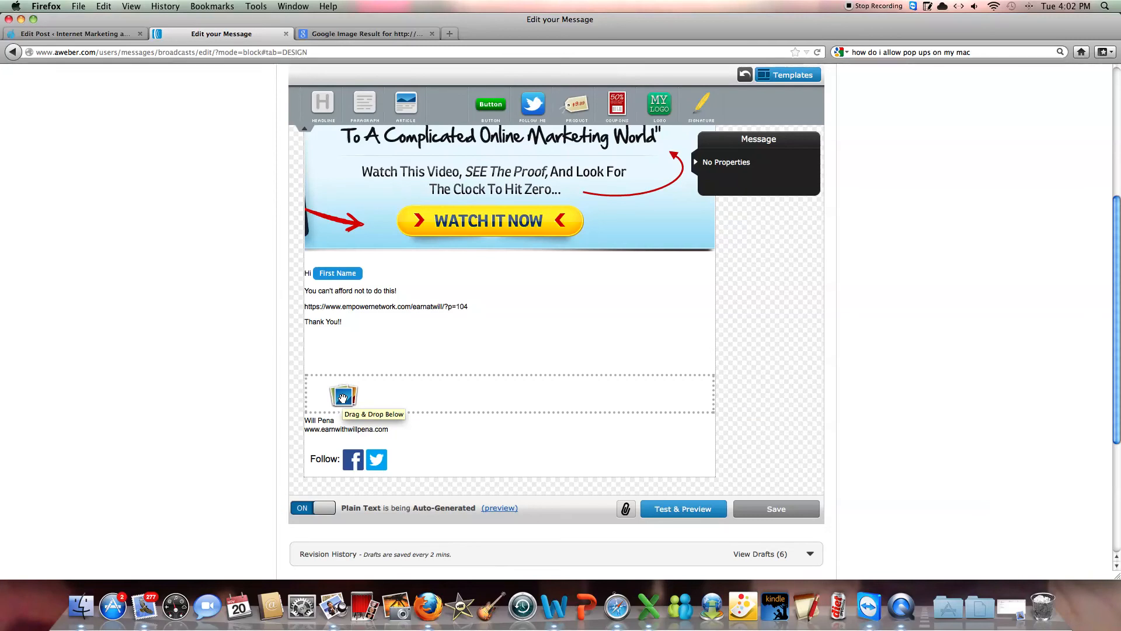
pyautogui.moveTo(343, 398); pyautogui.dragTo(447, 110)
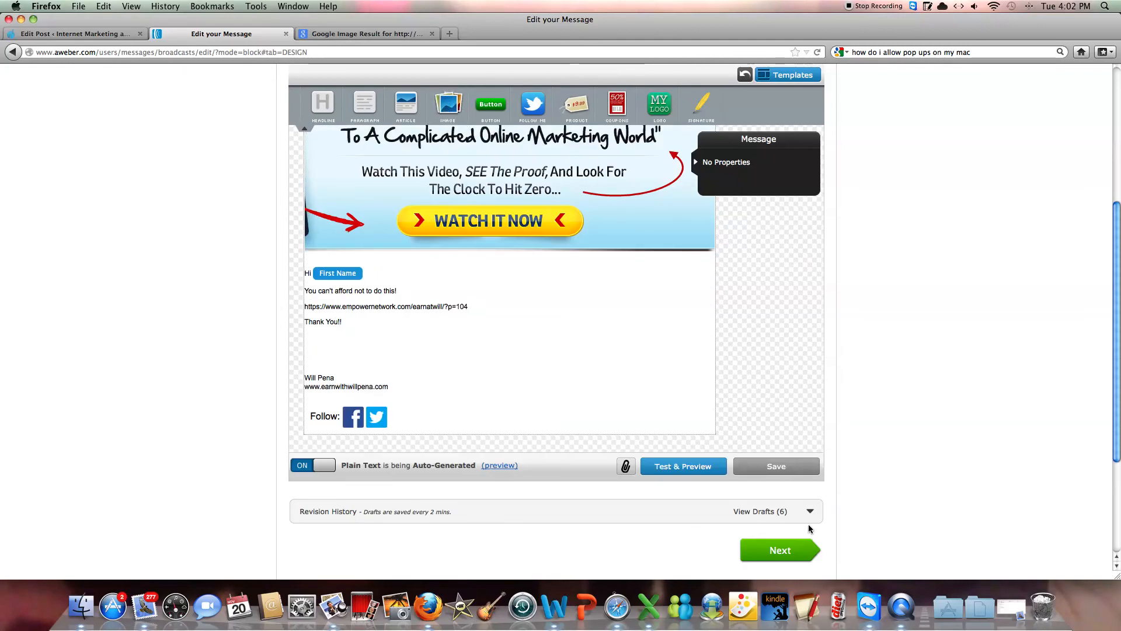
# Step: Preview the message with its banner and send a test to the e-mail address already filled in
pyautogui.click(695, 467)
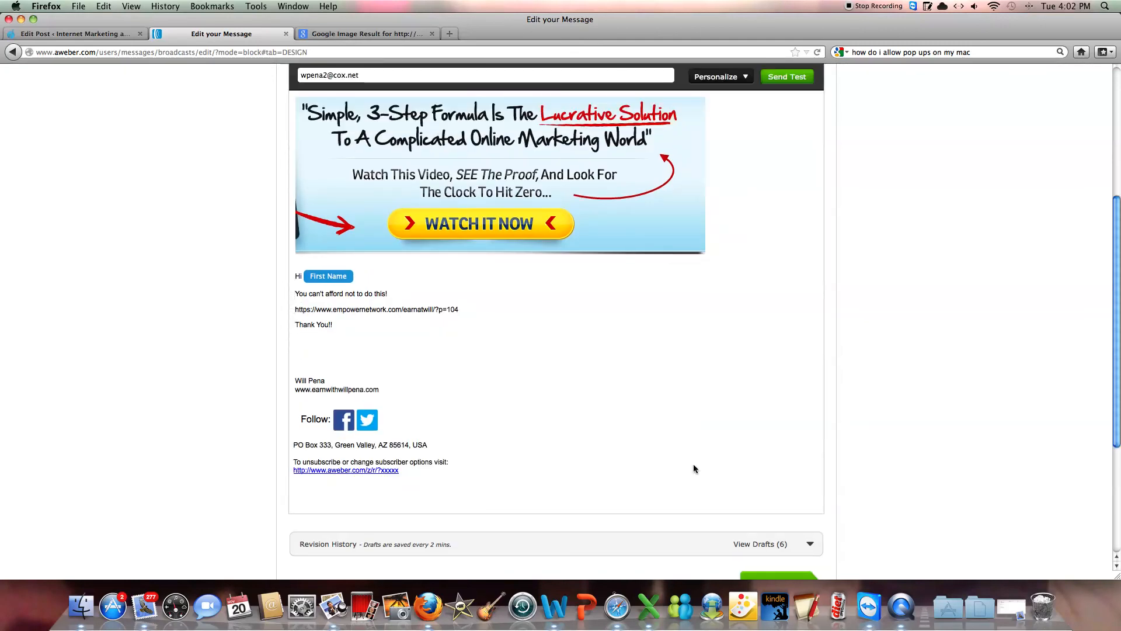
pyautogui.scroll(5, 755, 384)
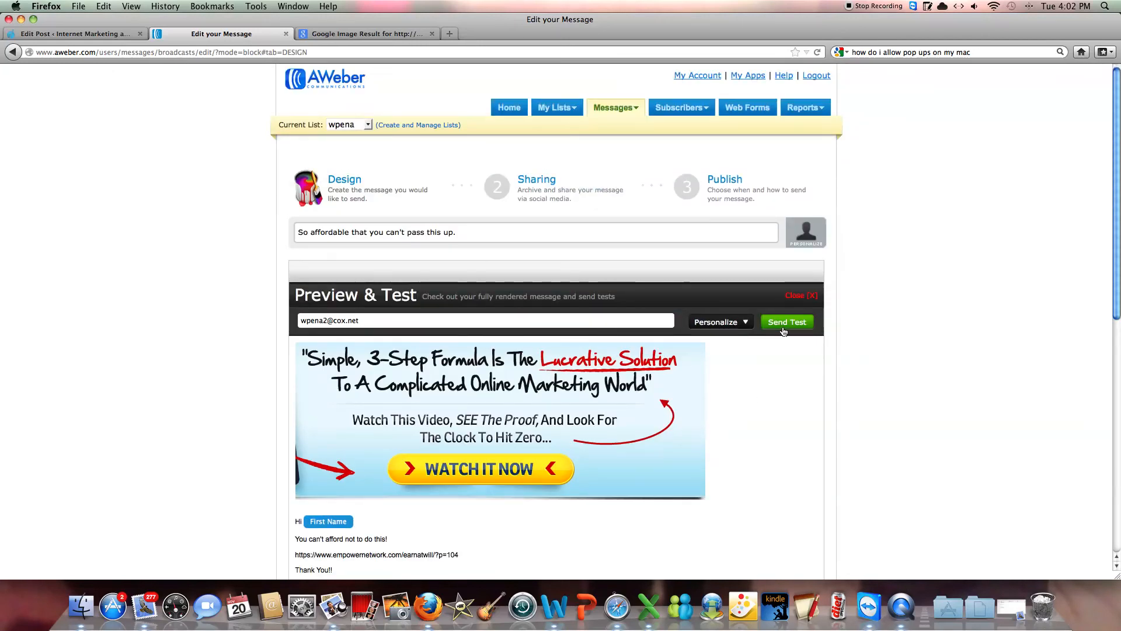
pyautogui.click(784, 328)
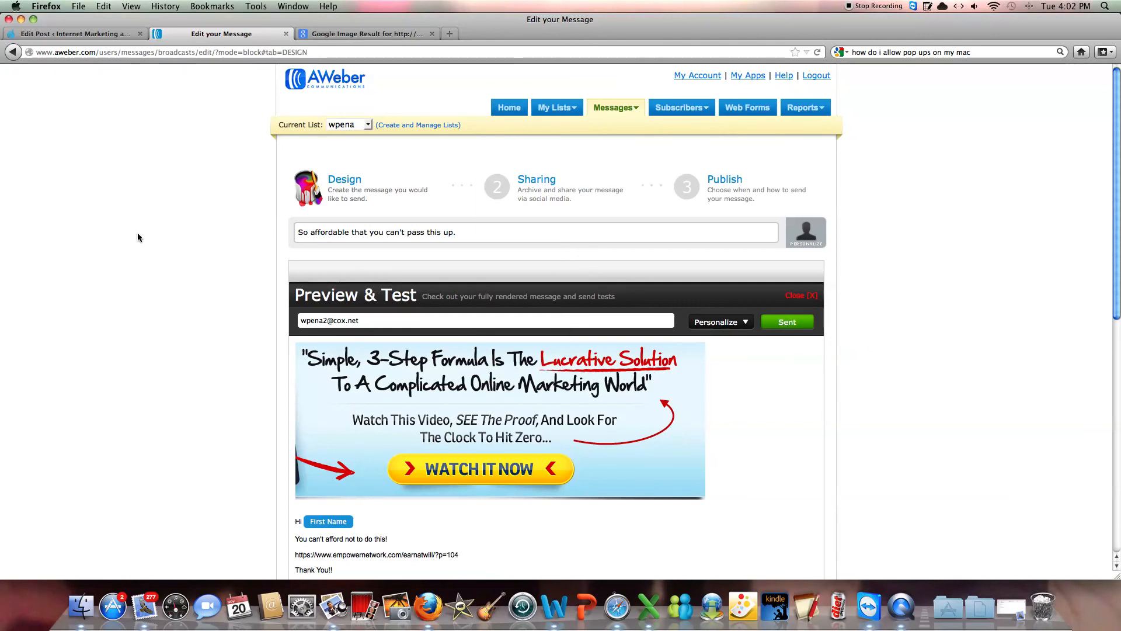
# Step: Switch to Mail, fetch new messages and open the newest "So affordable that you can't pass this up." test e-mail
pyautogui.click(1011, 607)
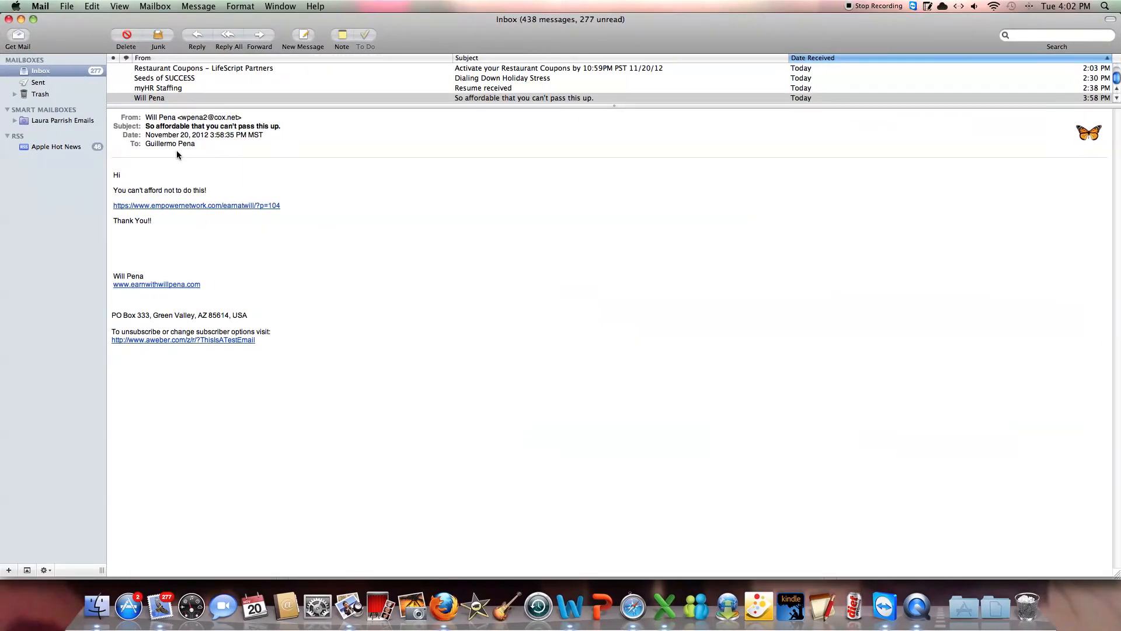
pyautogui.click(24, 39)
pyautogui.click(363, 98)
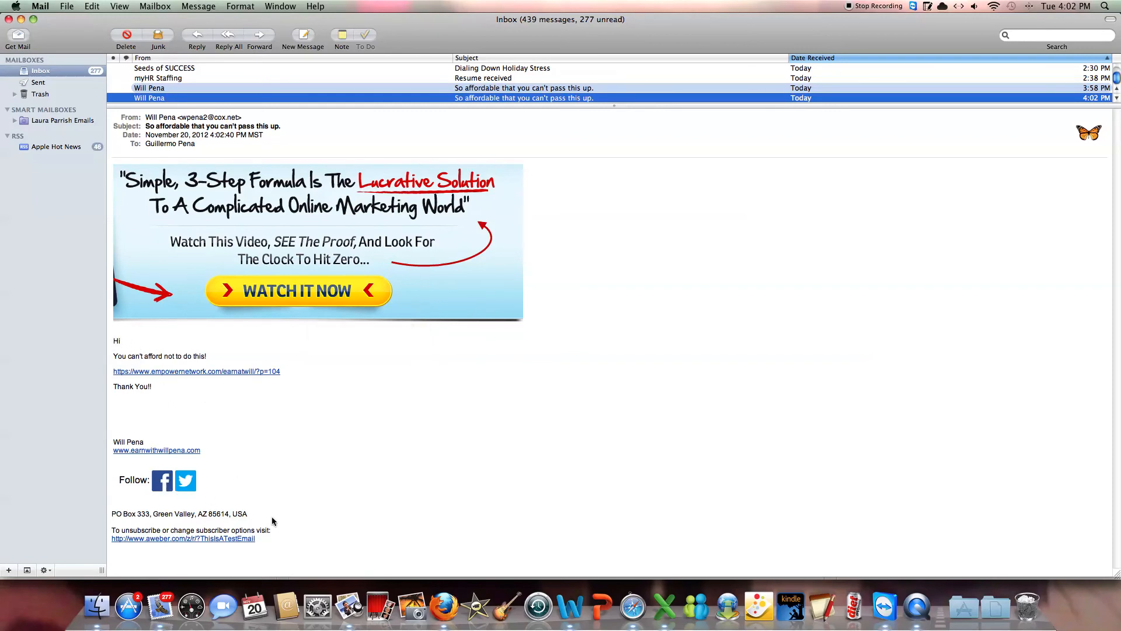
# Step: Follow the banner link in the test e-mail, close the page it opens and minimise Mail to return to AWeber
pyautogui.click(273, 245)
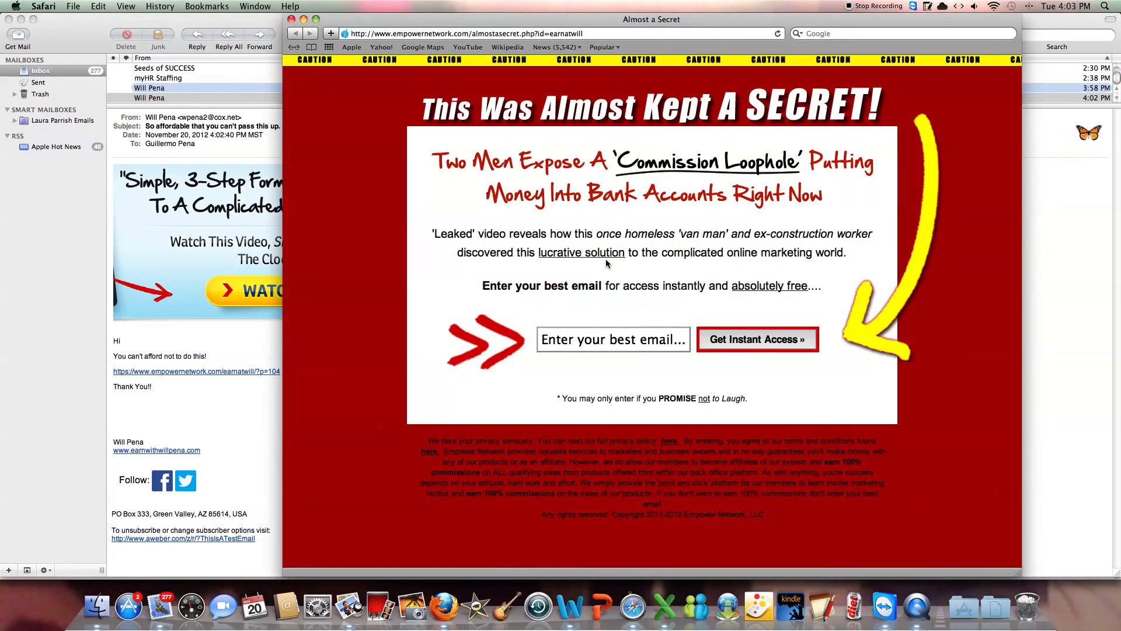
pyautogui.click(292, 19)
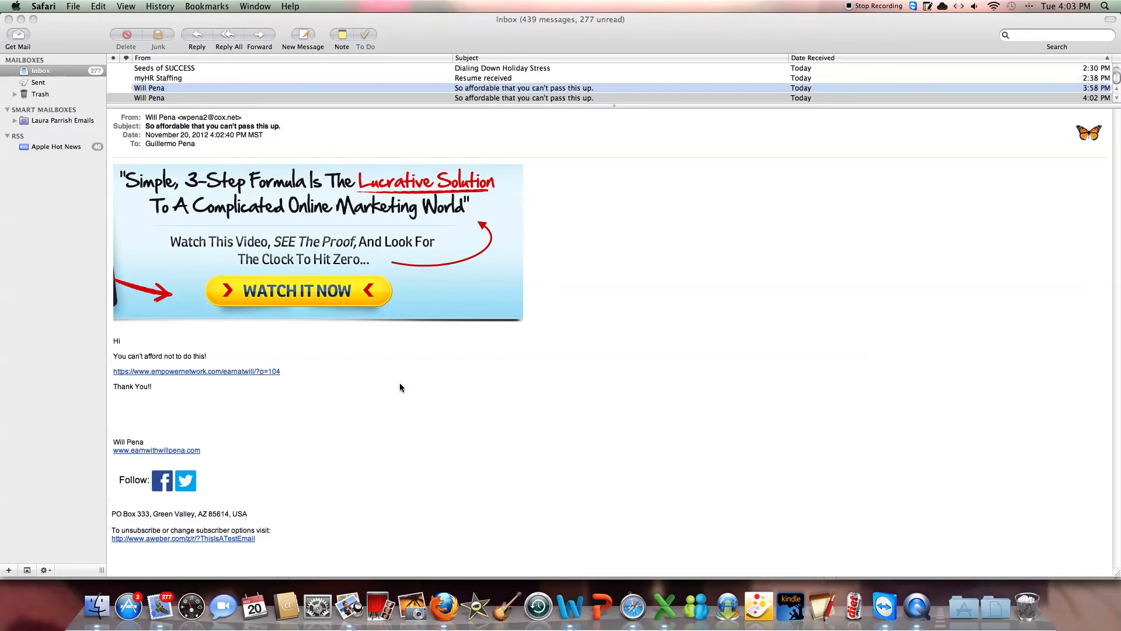
pyautogui.click(21, 20)
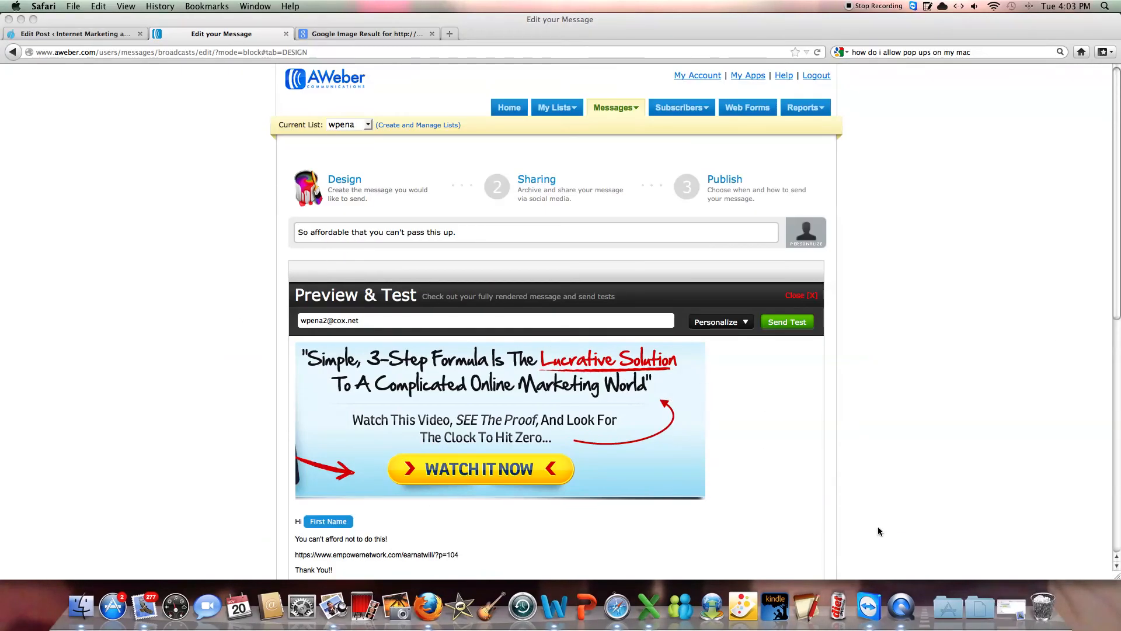
# Step: Proceed from the message design to the Sharing stage and look over its broadcast archive and social media settings
pyautogui.scroll(-5, 948, 418)
pyautogui.scroll(-5, 947, 419)
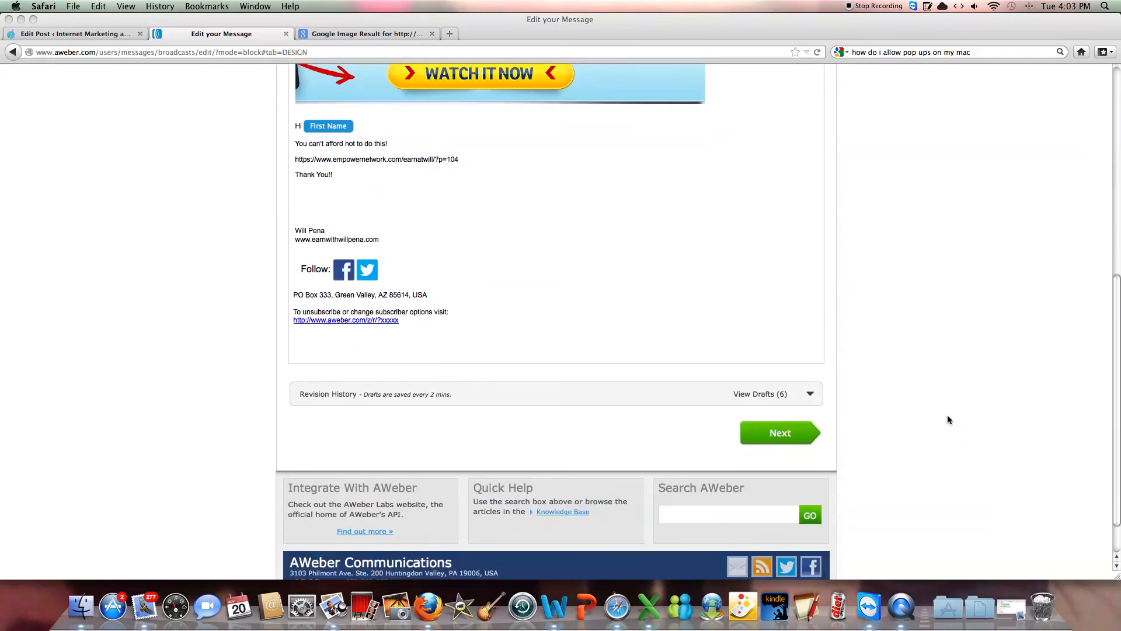
pyautogui.click(806, 432)
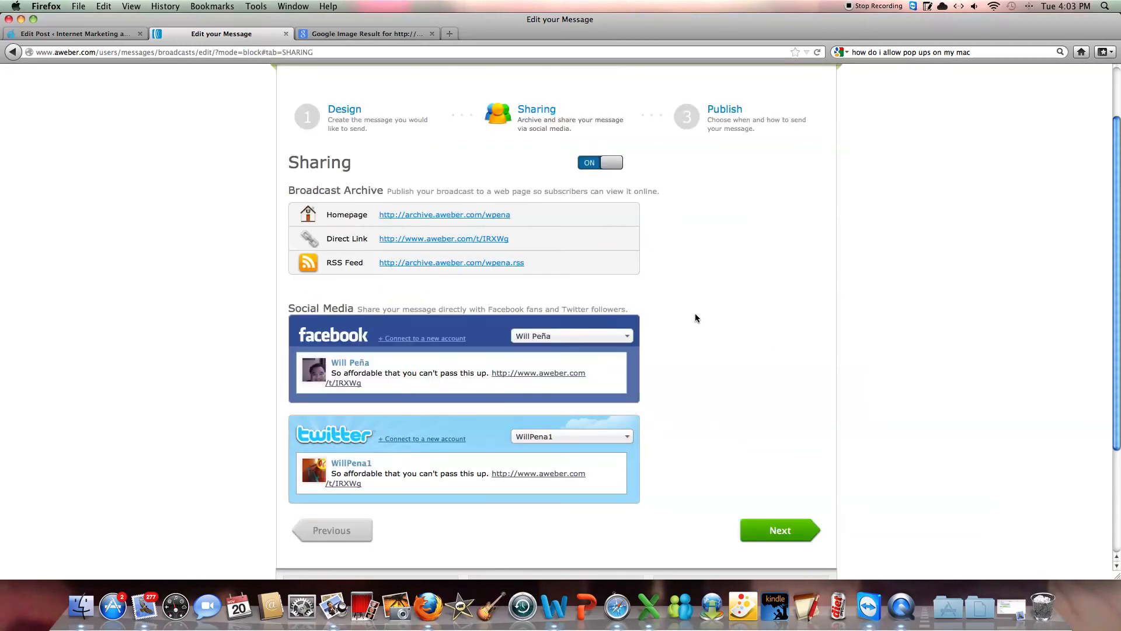
pyautogui.scroll(2, 695, 317)
pyautogui.scroll(-6, 695, 317)
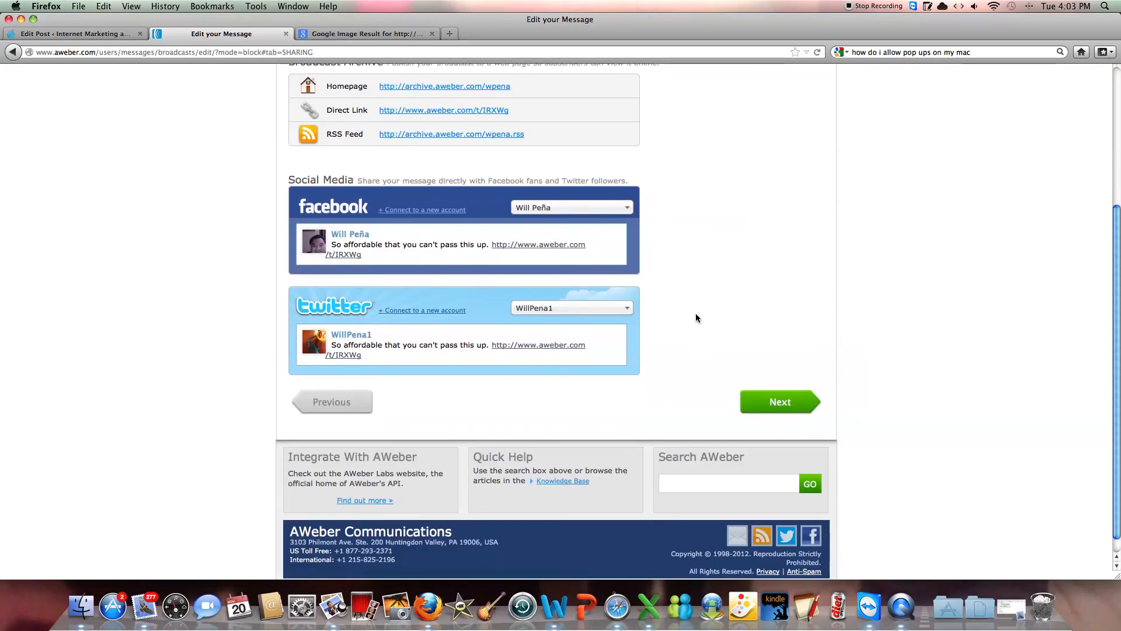
pyautogui.scroll(2, 696, 318)
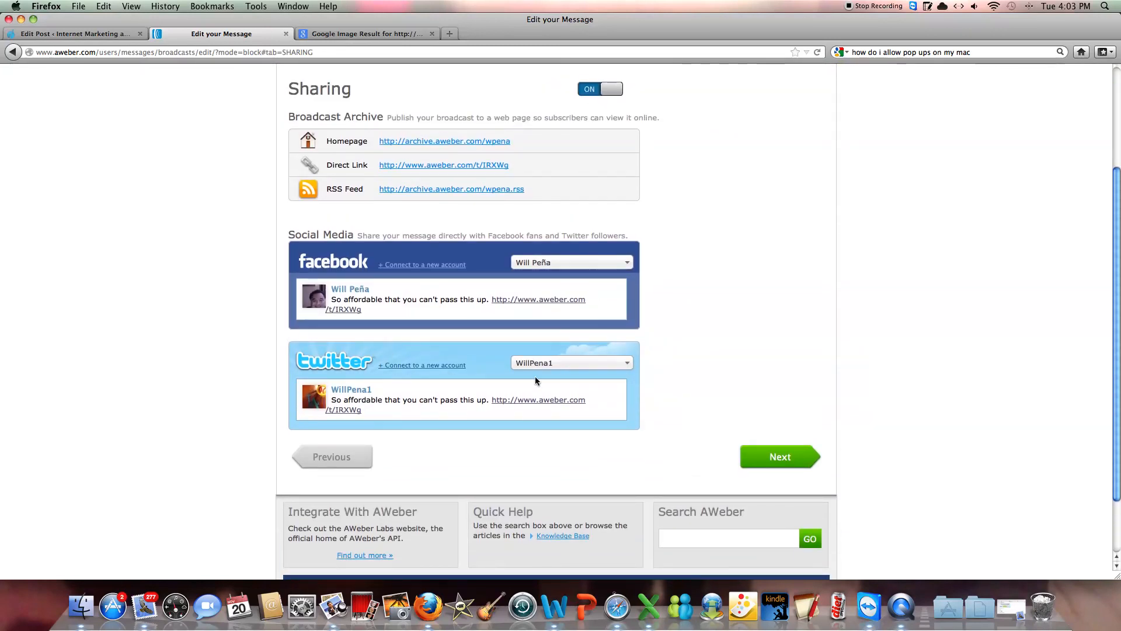
# Step: Proceed from Sharing to the Publish stage and include the additional subscriber list in the broadcast's send options
pyautogui.click(791, 453)
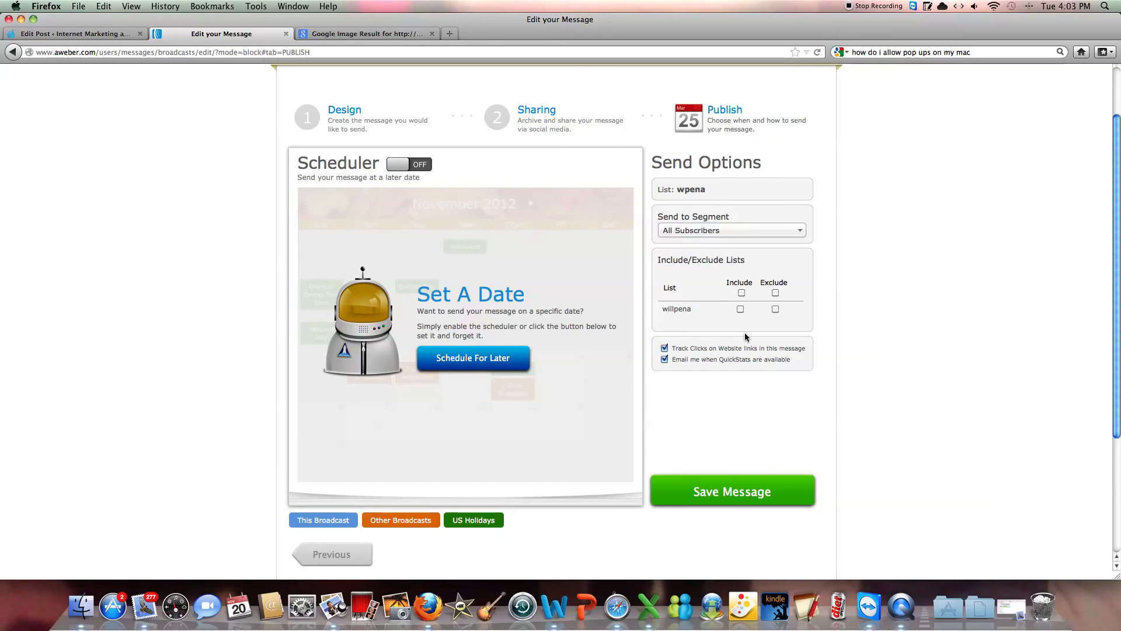
pyautogui.click(741, 309)
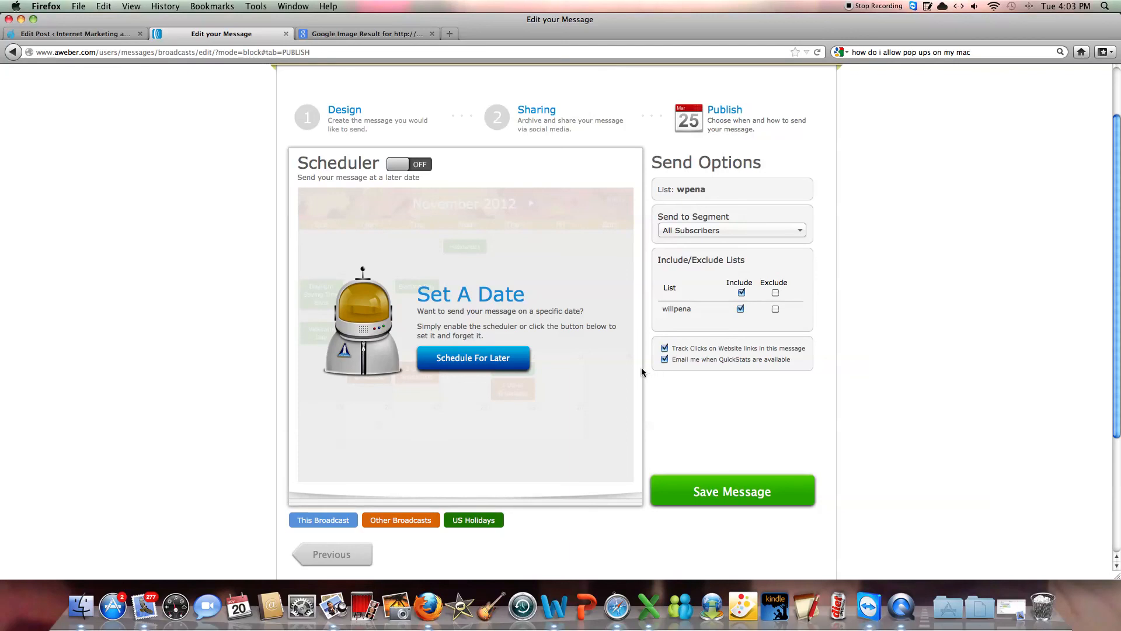
# Step: Enable the scheduler, set the broadcast for November 21, 2012 at 6:00 am, and schedule and queue it
pyautogui.click(453, 359)
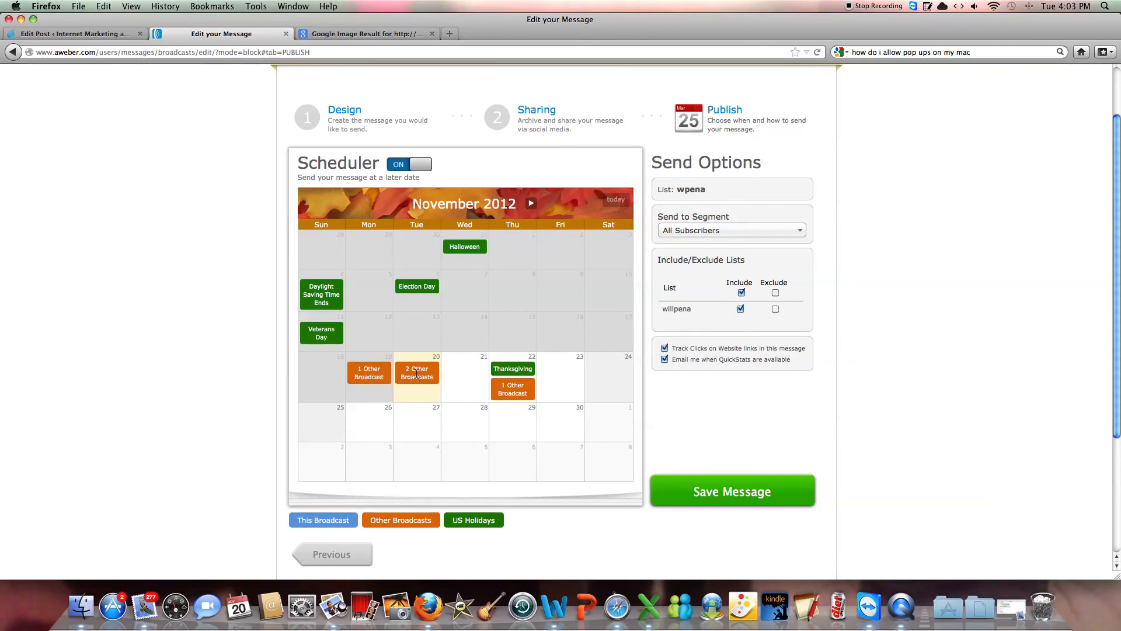
pyautogui.scroll(1, 462, 386)
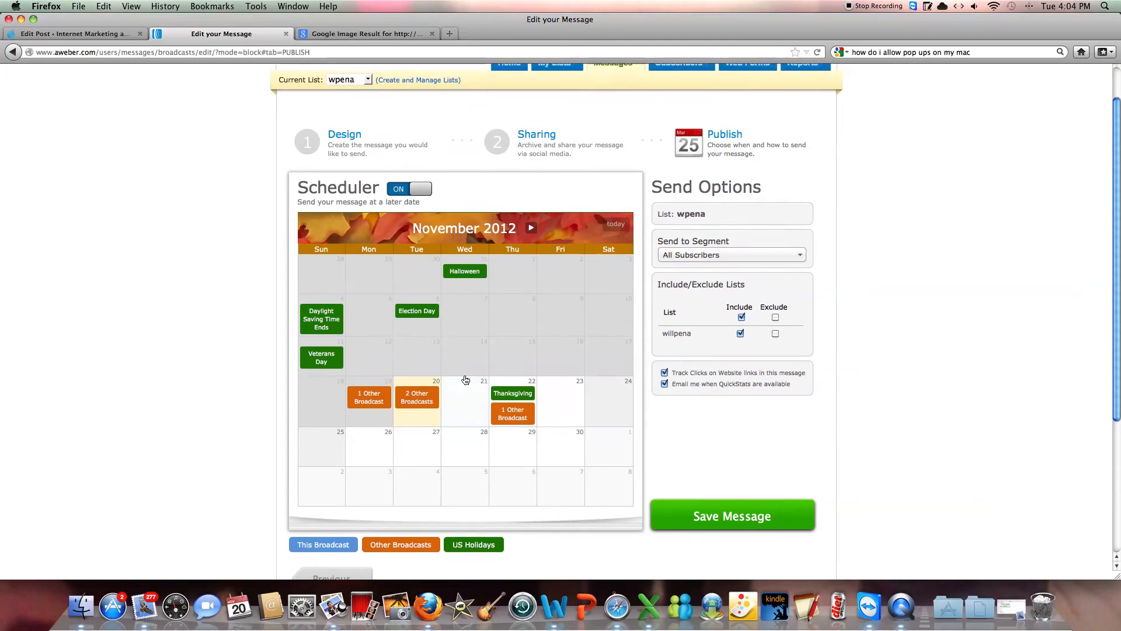
pyautogui.click(474, 405)
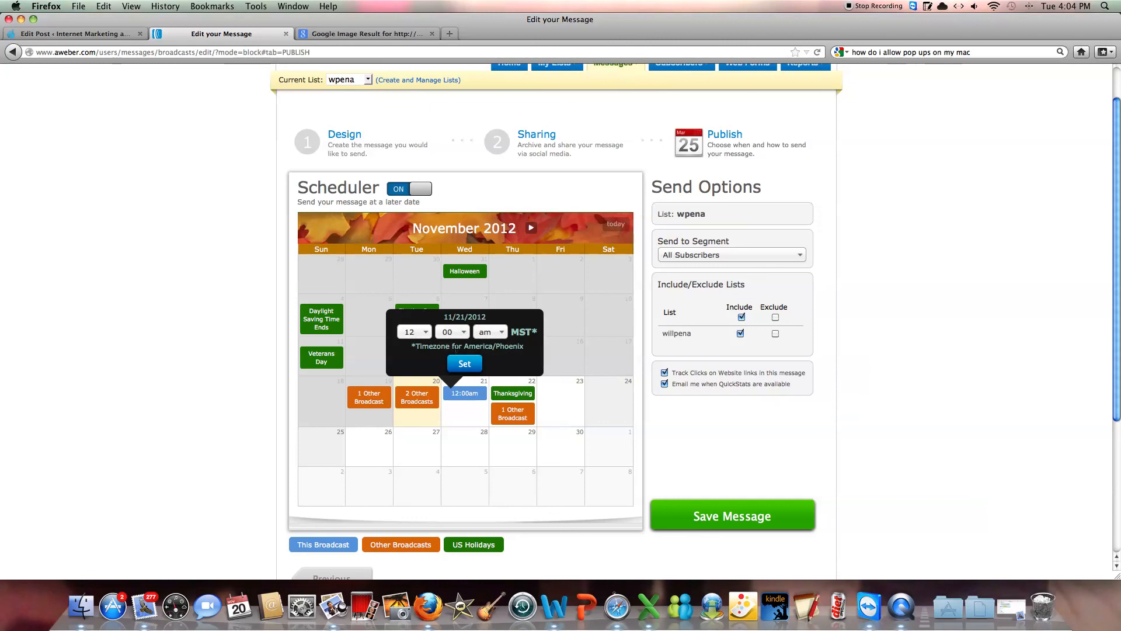
pyautogui.click(426, 333)
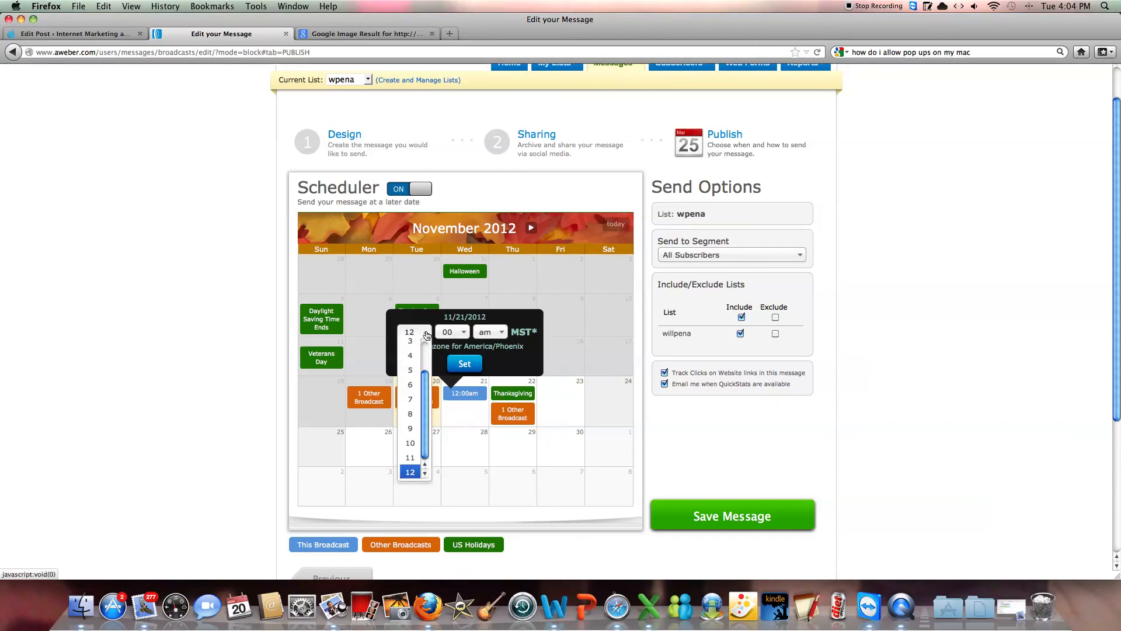
pyautogui.click(414, 385)
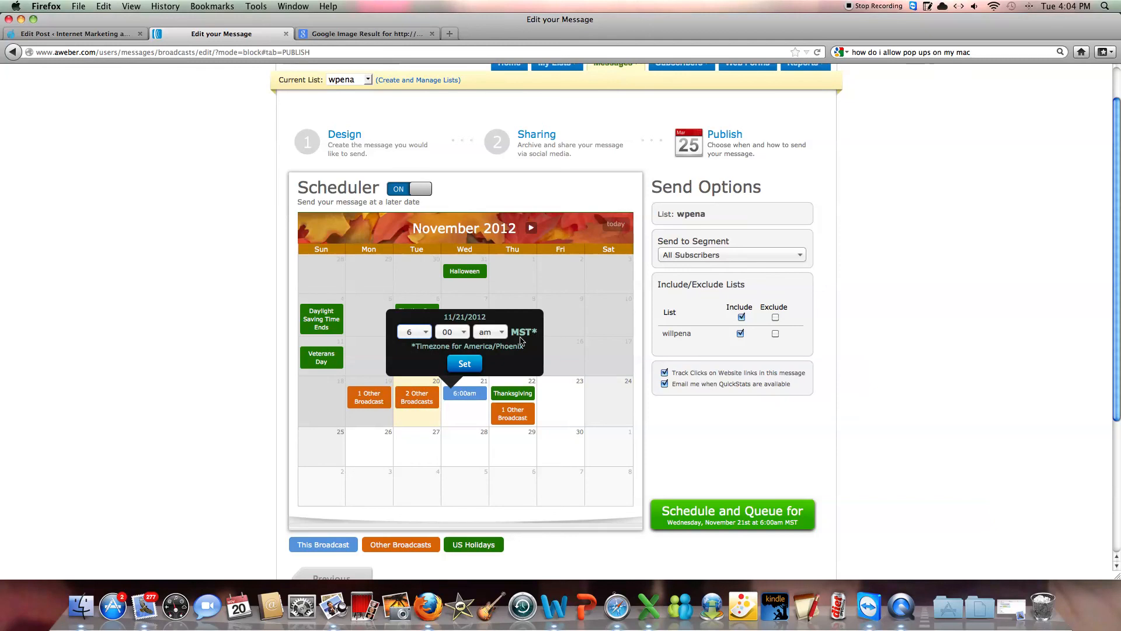
pyautogui.click(468, 364)
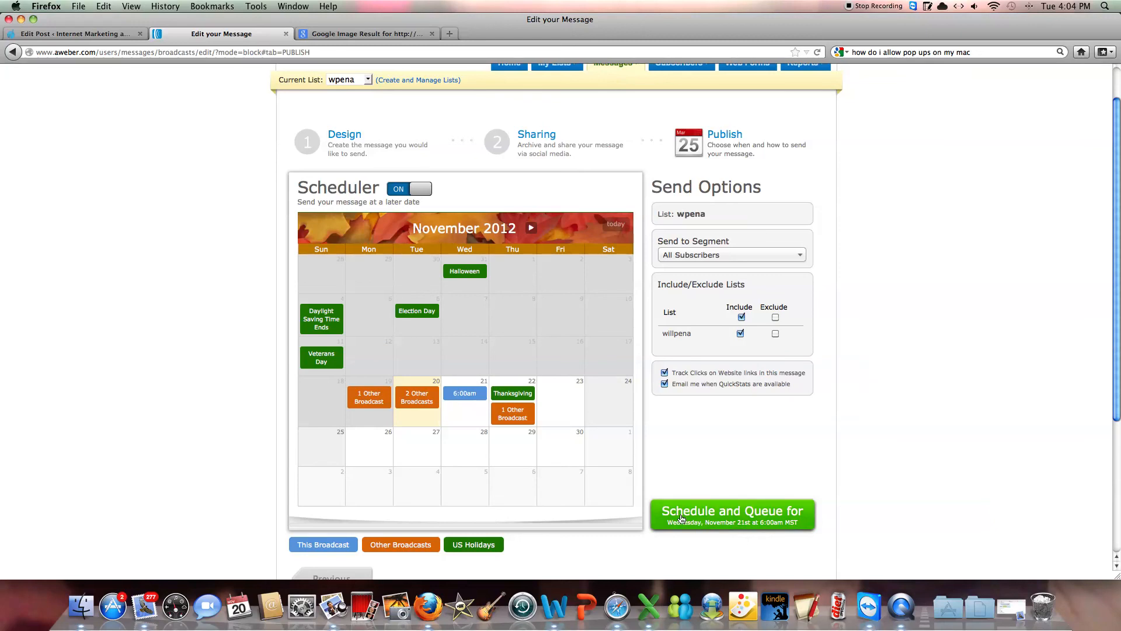
pyautogui.click(752, 520)
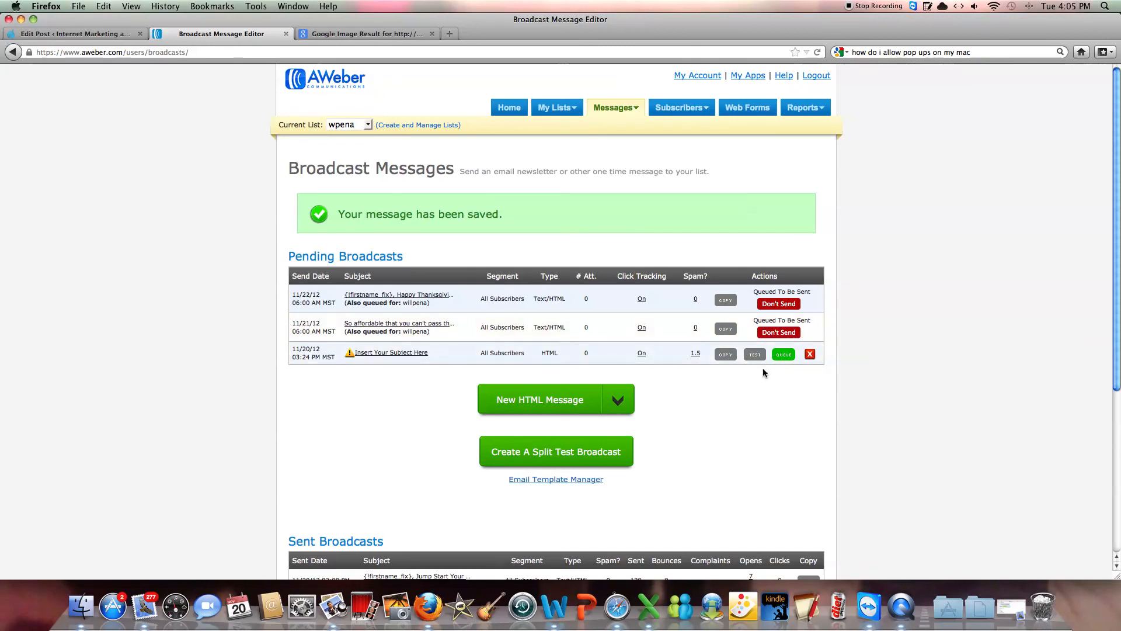
# Step: Cancel the queued sending of the 11/21/12 "So affordable that you can't pass this up." broadcast and delete it from the pending broadcasts
pyautogui.click(771, 333)
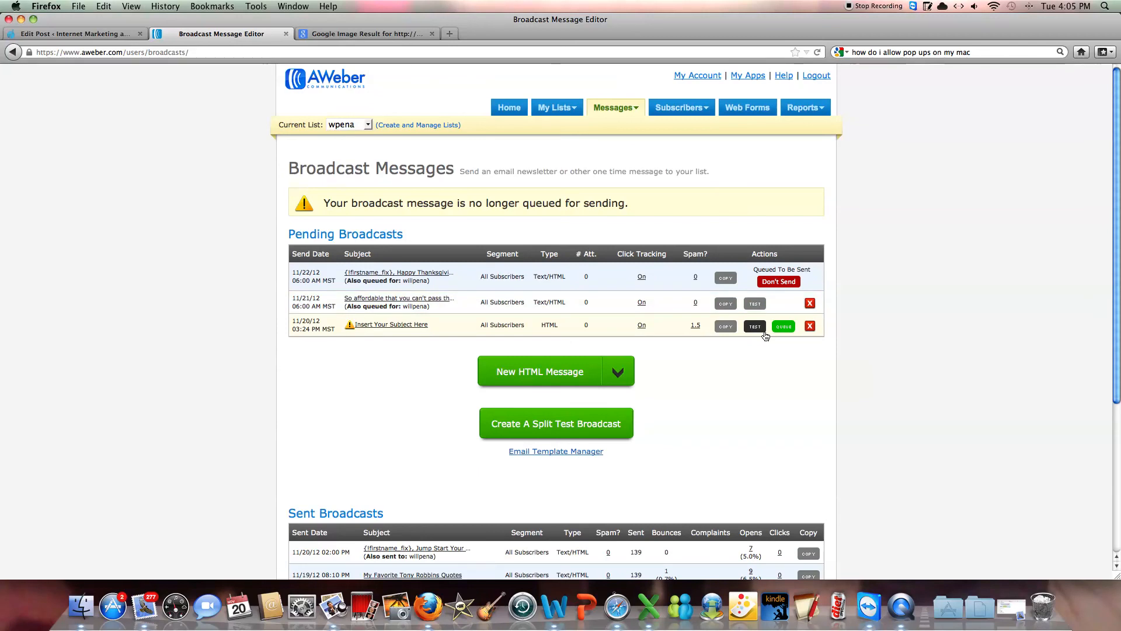
pyautogui.click(810, 303)
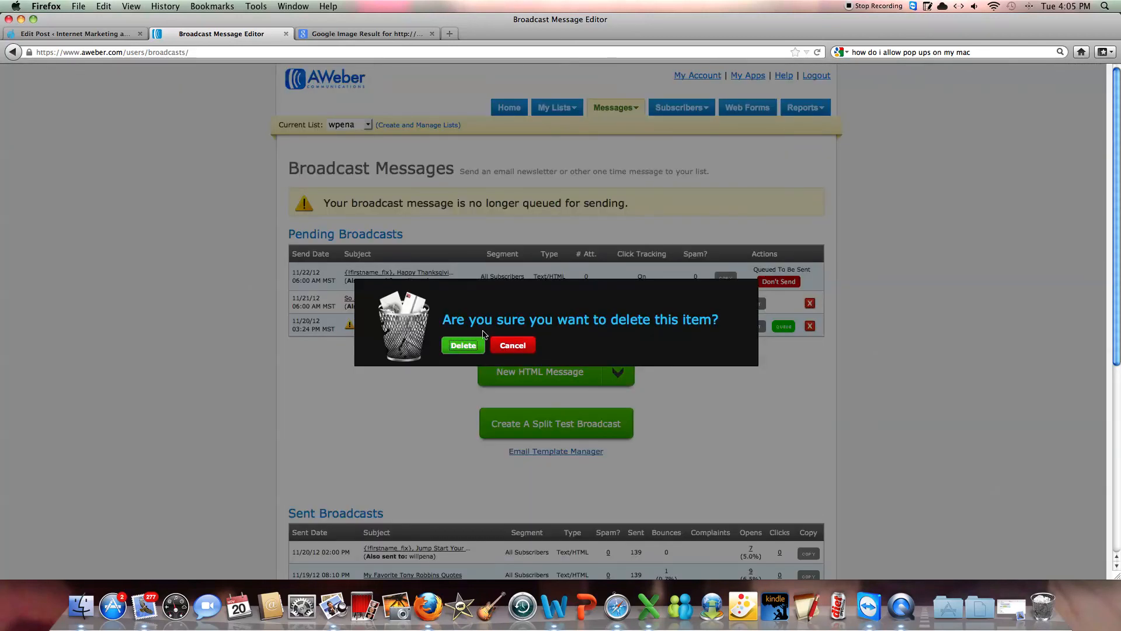
pyautogui.click(459, 345)
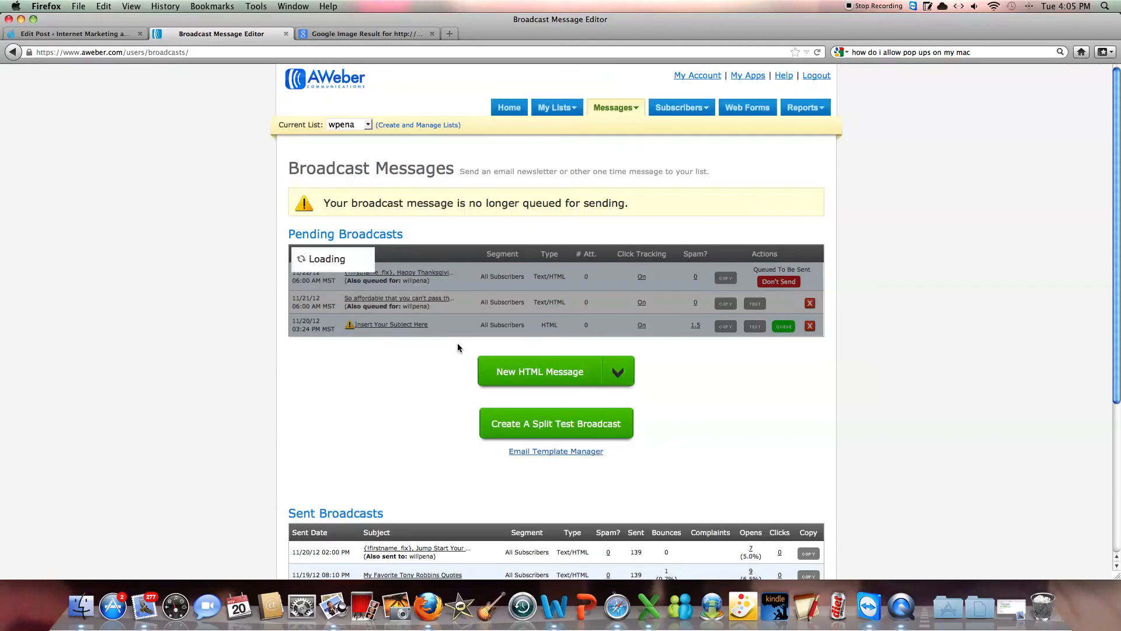